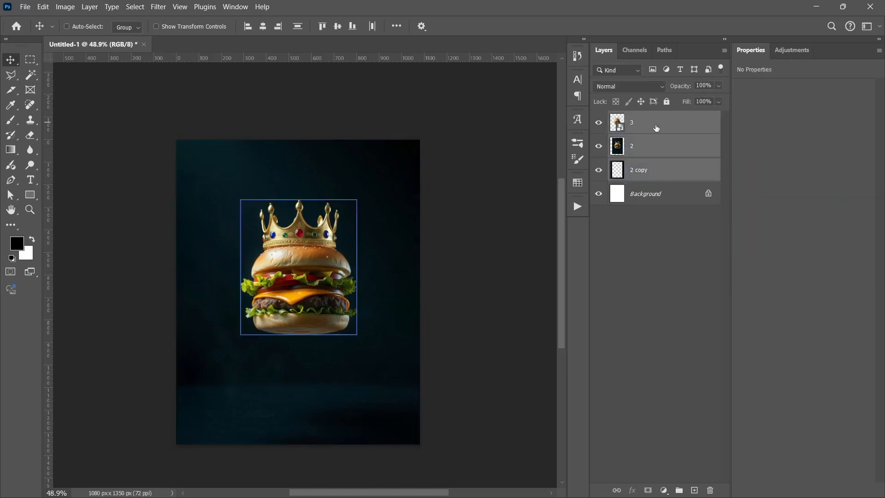
- Enlarge the selected layers 3, 2 and 2 copy together and rotate them to about -12.61°
key("ctrl+t")
left_click_drag(483, 218, 470, 174)
left_click_drag(383, 117, 406, 85)
key("Return")
- Draw a closed diagonal beam-shaped Pen path across the burger from the upper-left corner and convert it to a selection
left_click(663, 127)
key("p")
left_click(160, 144)
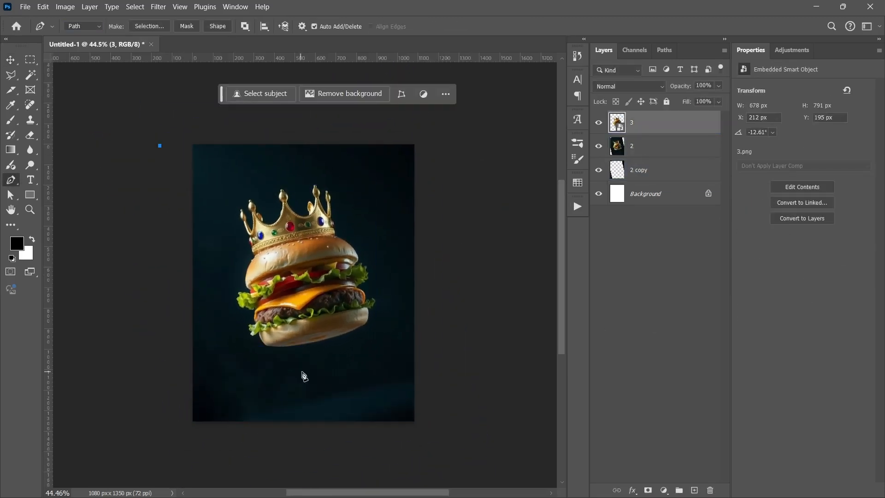
left_click(185, 143)
left_click(325, 447)
left_click(482, 426)
left_click(206, 121)
left_click(185, 143)
right_click(320, 250)
left_click(322, 293)
key("Return")
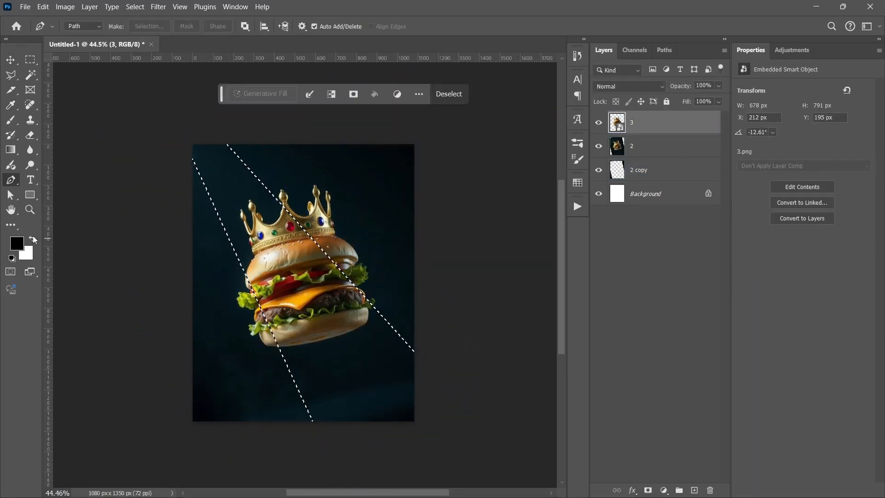
- Add a white Color Fill layer from the beam selection and feather its mask to soften the edges
left_click(663, 491)
left_click(680, 295)
key("Return")
left_click_drag(740, 165, 805, 165)
key("v")
left_click(646, 353)
scroll(363, 304, "up", 1)
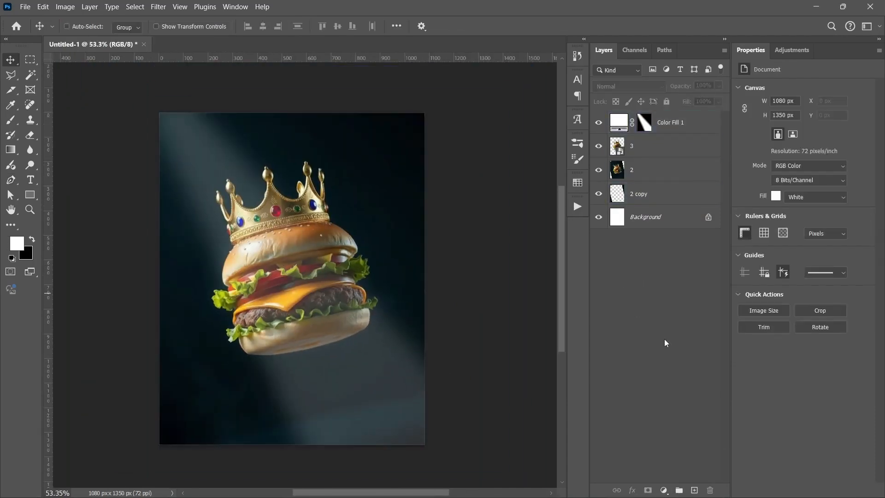
- Add an Exposure adjustment clipped to burger layer 3, copy the beam mask onto it, and adjust its exposure
left_click(690, 123)
left_click(664, 491)
left_click(692, 358)
left_click_drag(691, 123, 696, 158)
left_click(642, 151)
mouse_move(687, 123)
left_mouse_down()
mouse_move(687, 158)
mouse_move(644, 123)
left_mouse_up()
key("Return")
left_click(618, 123)
mouse_move(804, 118)
left_mouse_down()
mouse_move(822, 118)
mouse_move(776, 120)
mouse_move(796, 124)
left_mouse_up()
- Duplicate the clipped Exposure adjustment and invert the mask so that one adjustment affects the area outside the beam
key("ctrl+j")
key("ctrl+i")
left_click(699, 146, "shift")
left_click_drag(700, 146, 700, 181)
left_click(699, 182, "alt")
left_click(699, 158, "alt")
- Set the Exposure 1 adjustment's exposure to +2.32 and compare the burger with Exposure 1 copy hidden and shown
left_click(699, 170)
left_click_drag(815, 118, 825, 118)
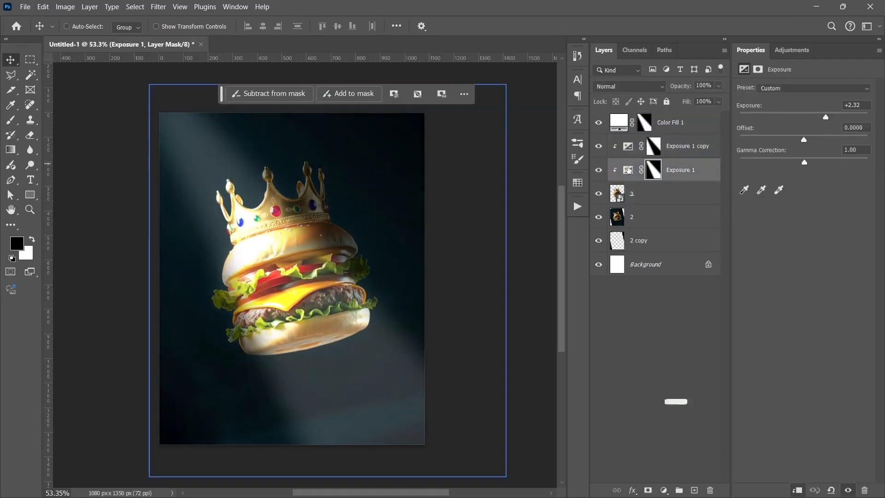
left_click(599, 146)
left_click(599, 146)
left_click(687, 146)
left_click(619, 123)
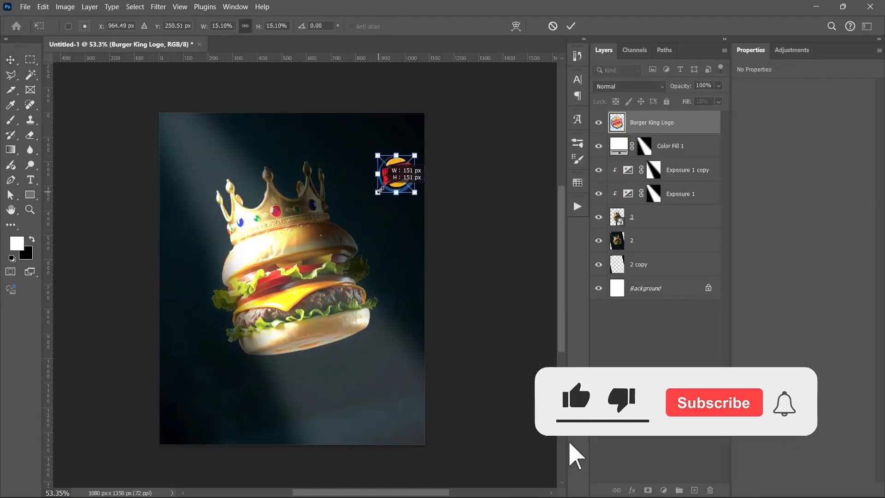
- Place the Burger King Logo near the canvas's upper-right corner and recolor it white with a layer style
key("Return")
left_click(709, 129)
left_click(851, 199)
left_click(836, 89)
- Paste the tagline "Rule the spotlight Rule with the WHOPPER!" and scale it to about 56.72 pt below the burger
key("ctrl+a")
type("Rule the spotlight Rule with the WHOPPER!")
key("ctrl+t")
left_click_drag(426, 395, 345, 395)
key("Return")
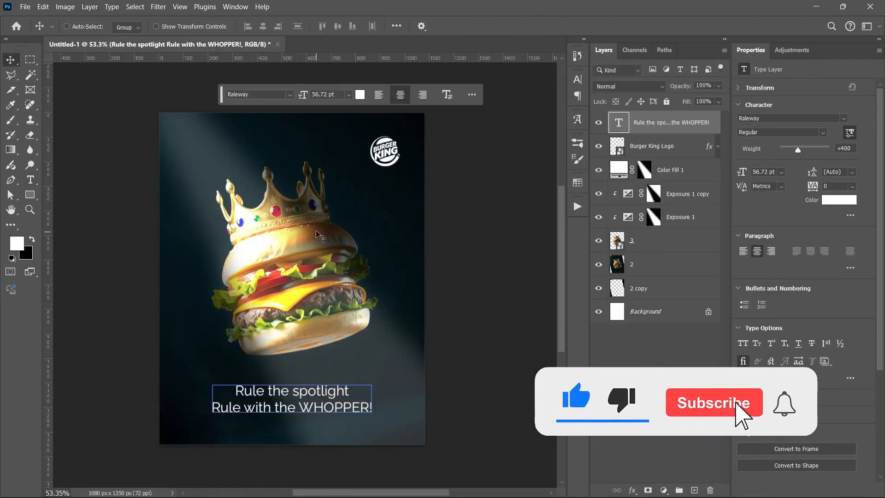
- Center the tagline horizontally on the canvas and set its font to Flame
left_click(397, 27)
left_click(426, 131)
left_click(420, 151)
left_click(774, 118)
type("flame")
- Enlarge the tagline to about 62.51 pt and color the word "WHOPPER!" yellow
left_click(694, 169)
key("ctrl+t")
double_click(356, 409)
left_click(839, 177)
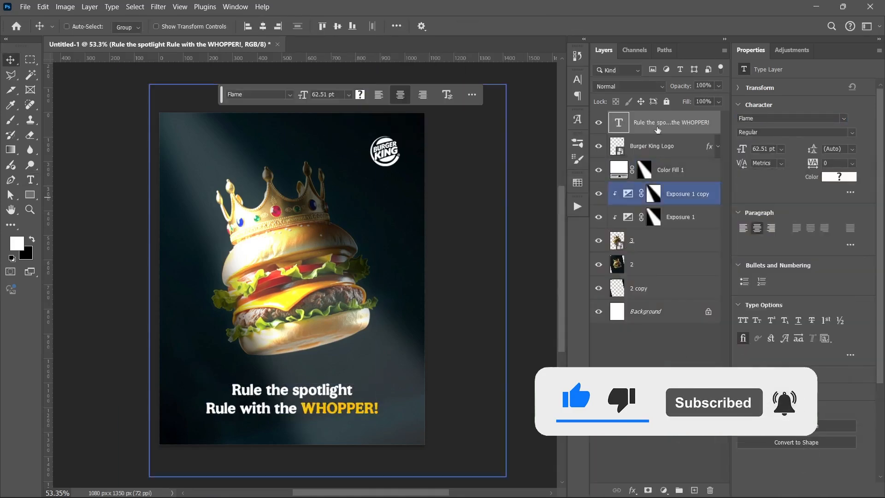
- Add a new layer above the tagline and give it a layer style that frames the canvas with a white border
left_click(694, 490)
double_click(667, 131)
left_click(459, 183)
left_click(647, 141)
left_click(642, 162)
left_click(836, 89)
- Stamp all visible layers into a new top layer and convert it to a smart object
key("ctrl+alt+shift+e")
right_click(669, 131)
left_click(713, 253)
- Apply Camera Raw Filter adjustments to the merged smart object
key("ctrl+shift+a")
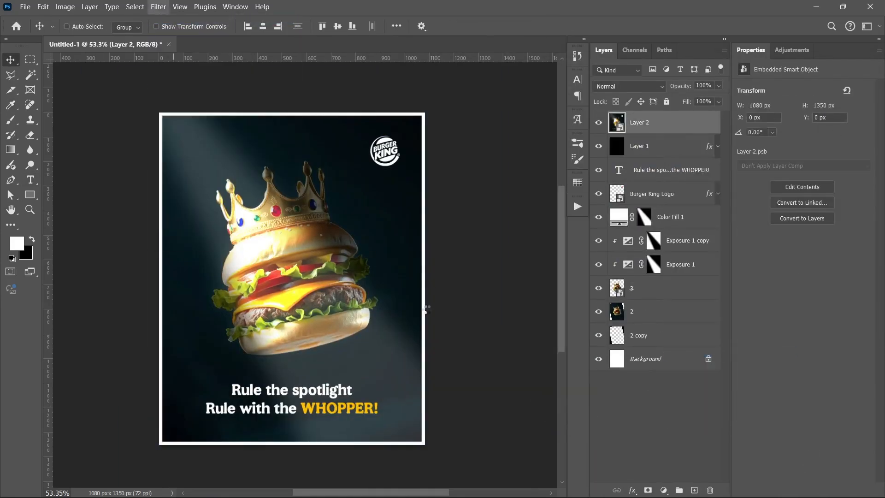
left_click(671, 168)
left_click(676, 213)
left_click(674, 304)
key("Return")
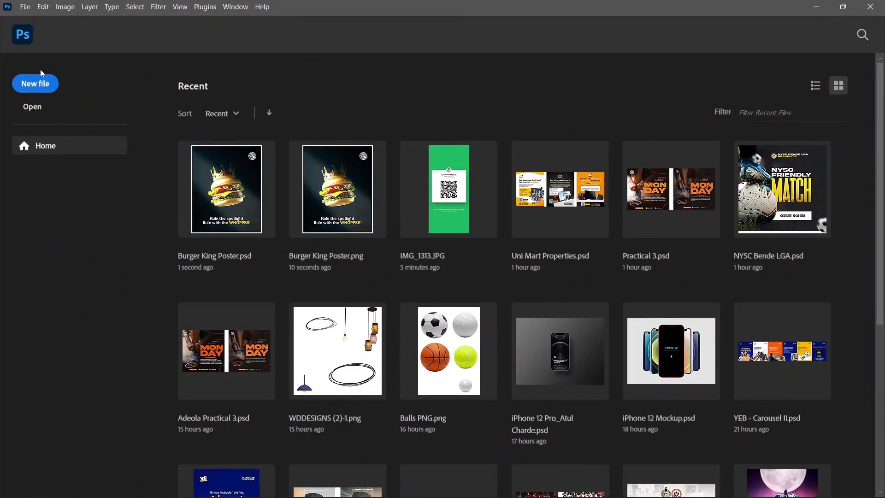
- Create a new 1080 x 1350 px portrait document at 72 ppi with a white background and artboards turned off
left_click(40, 81)
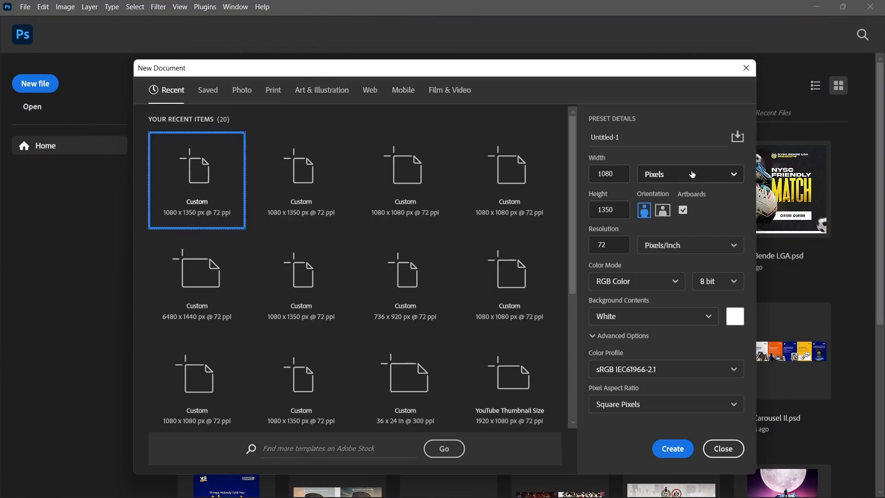
left_click(683, 212)
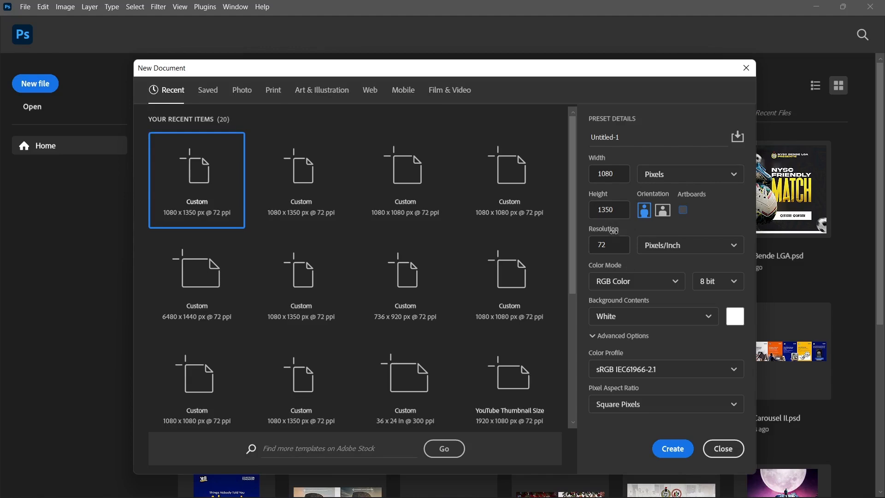
left_click(668, 455)
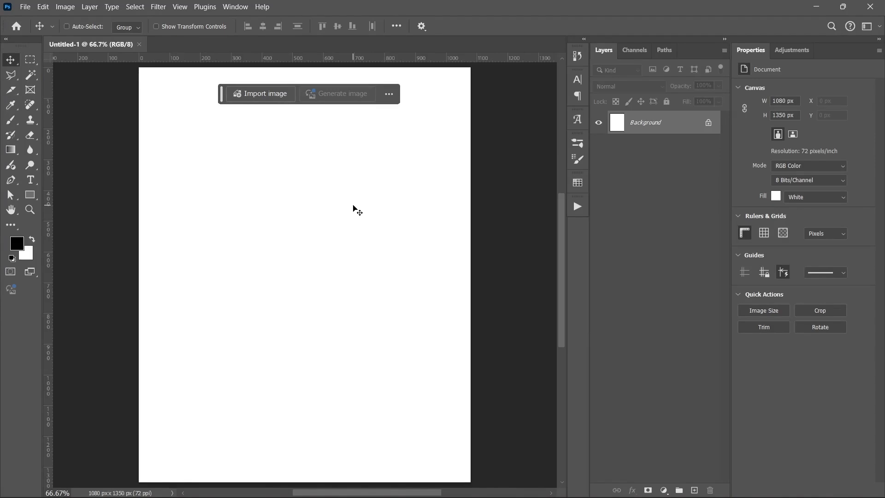
- Fit the whole blank canvas in view and open the Burger King Assets folder in File Explorer
scroll(353, 205, "down", 1)
mouse_move(482, 497)
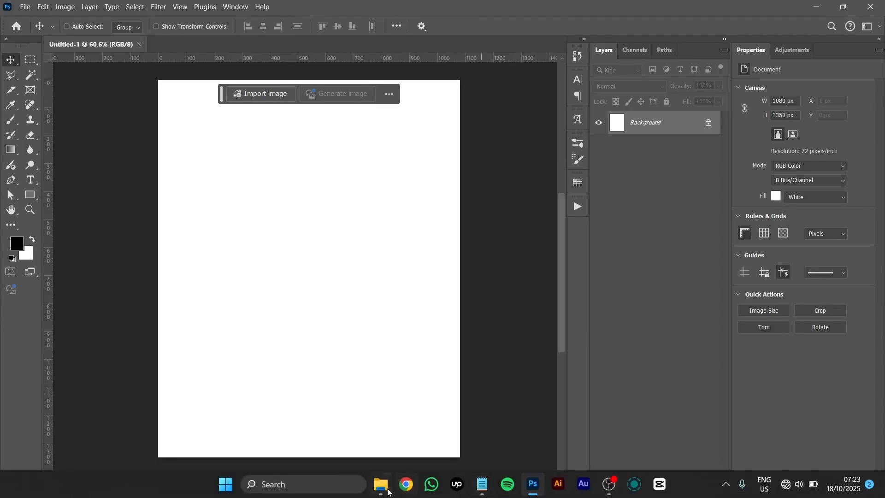
left_click(388, 491)
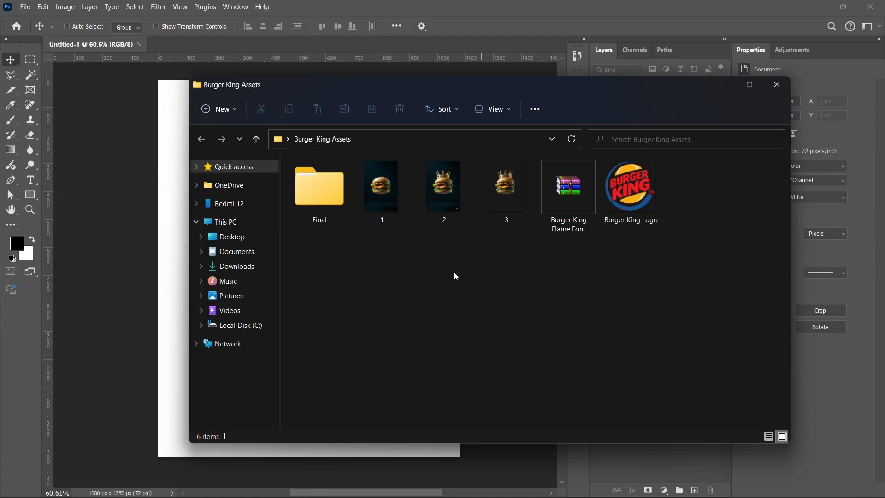
- Open burger image 1 in a maximized photo viewer and inspect the bun and fillings up close
left_click(393, 204)
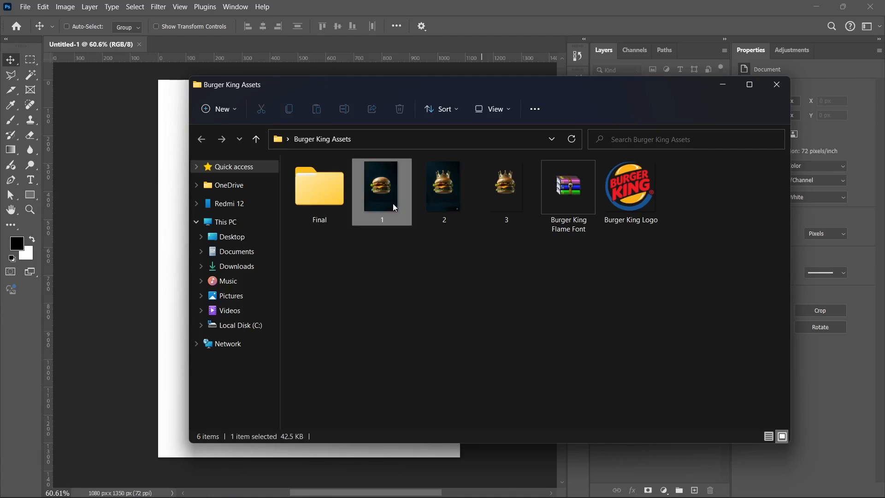
double_click(393, 203)
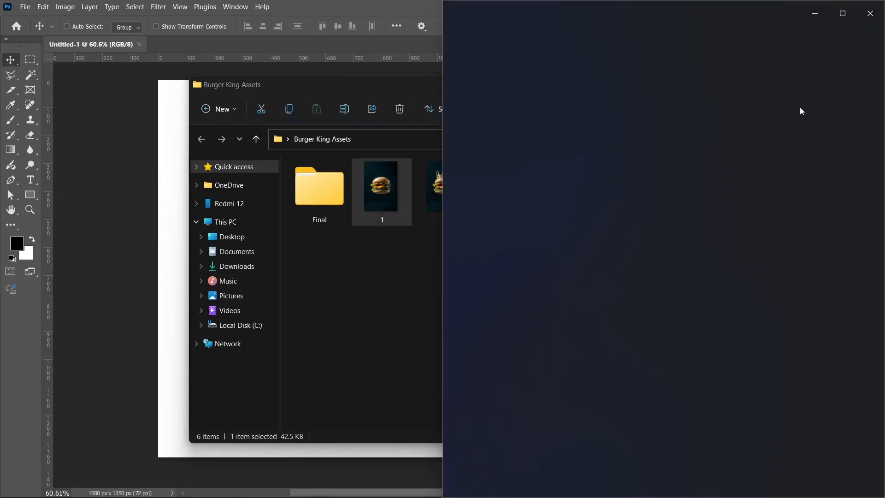
left_click(843, 13)
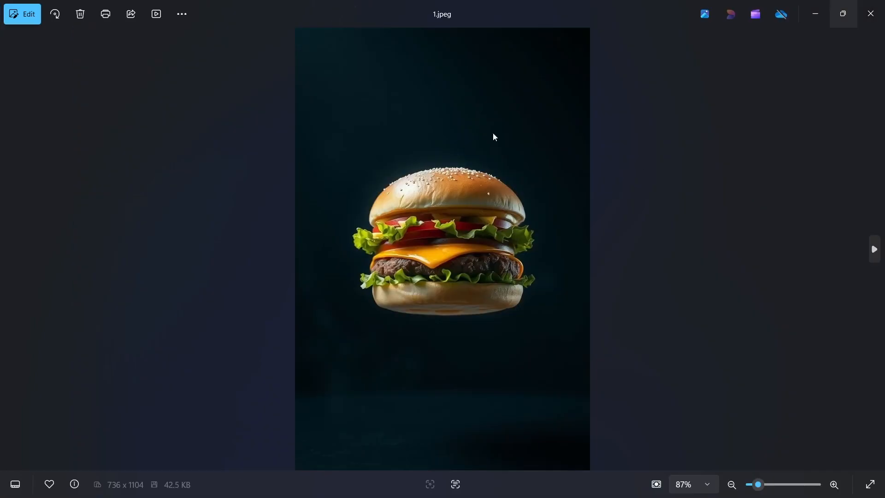
scroll(557, 226, "up", 3)
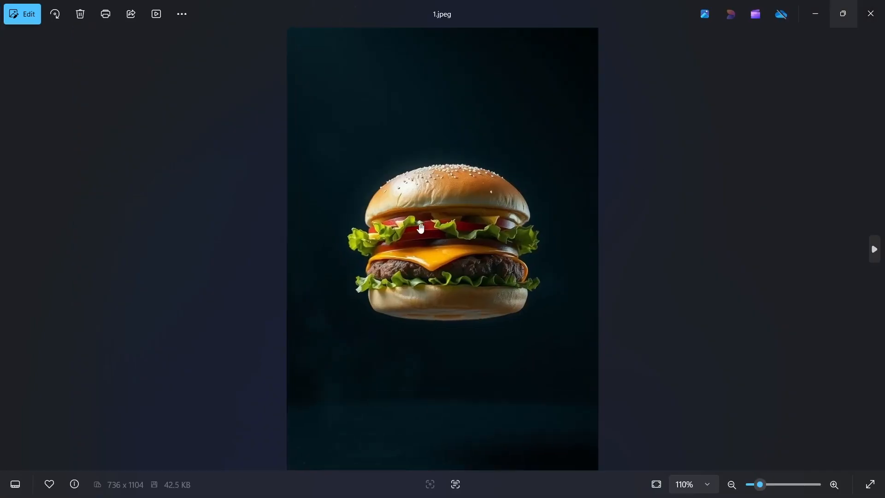
scroll(493, 133, "down", 3)
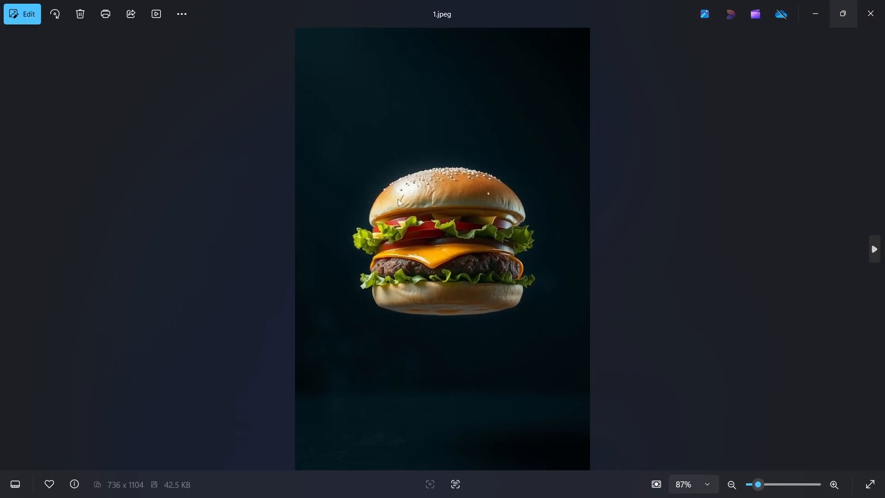
scroll(406, 201, "up", 3)
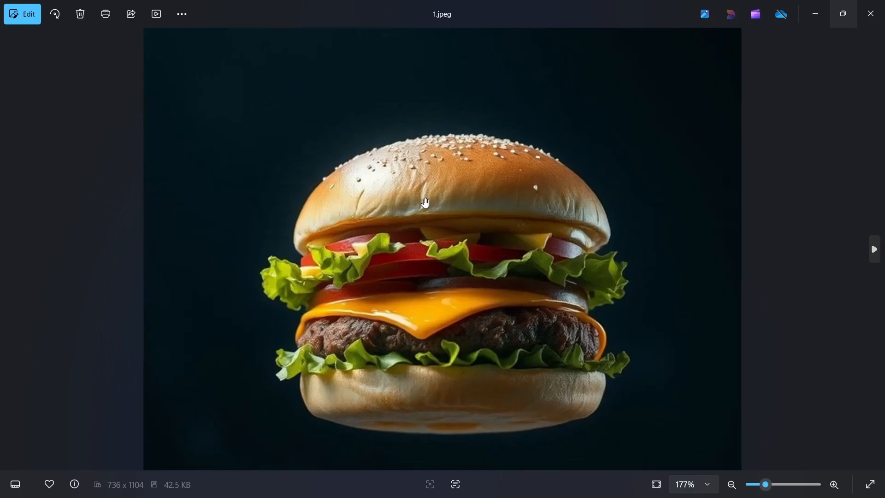
scroll(425, 197, "down", 3)
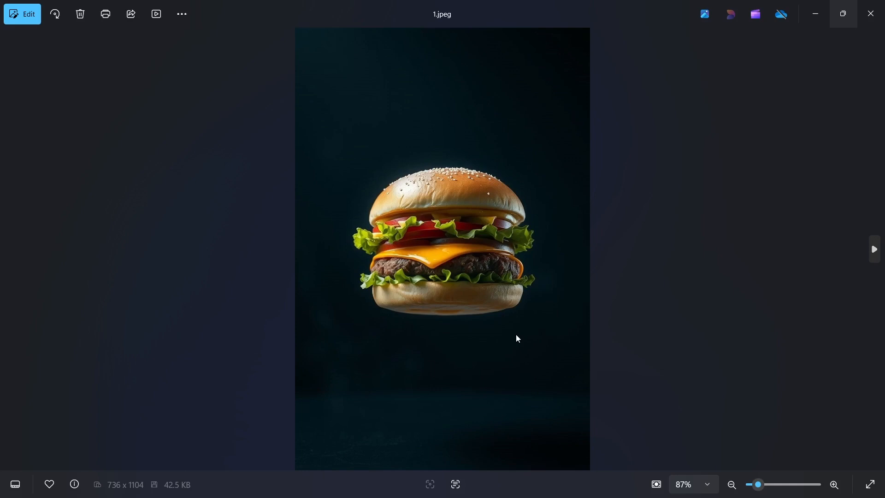
- Compare the plain burger 1.jpeg with the crowned burger 2.png and the cut-out 3.png, and close the viewer
left_click(862, 247)
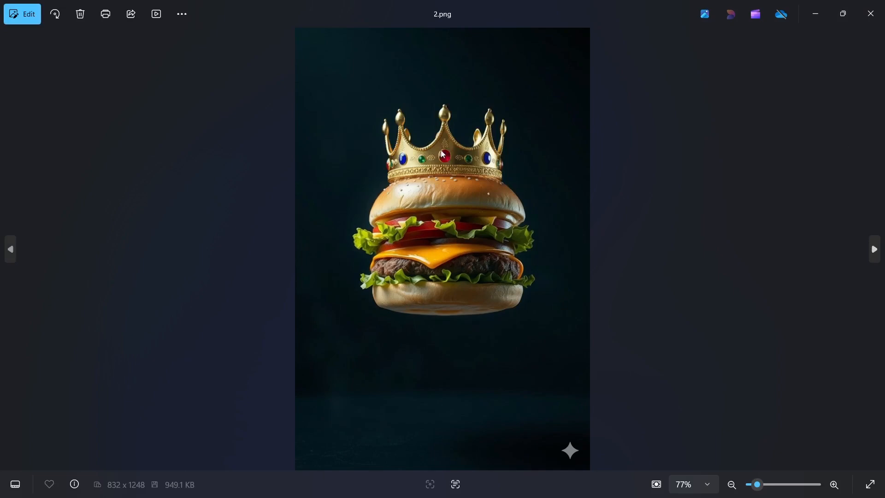
left_click(10, 249)
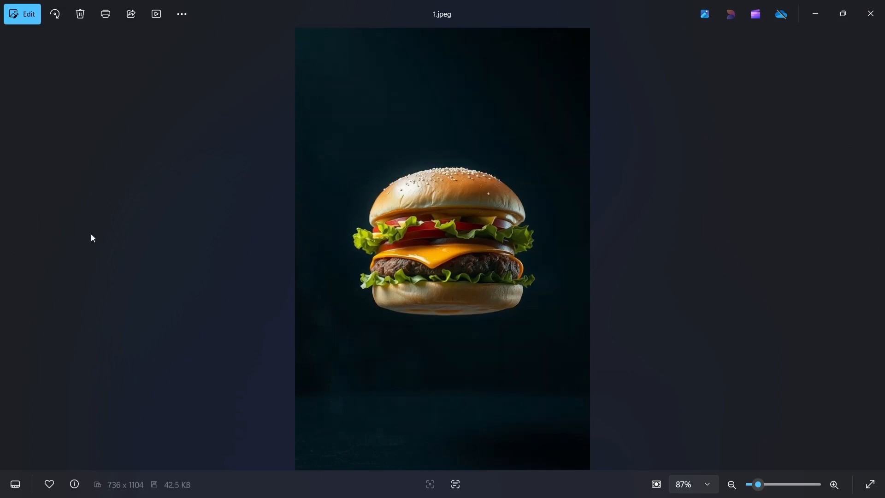
left_click(874, 249)
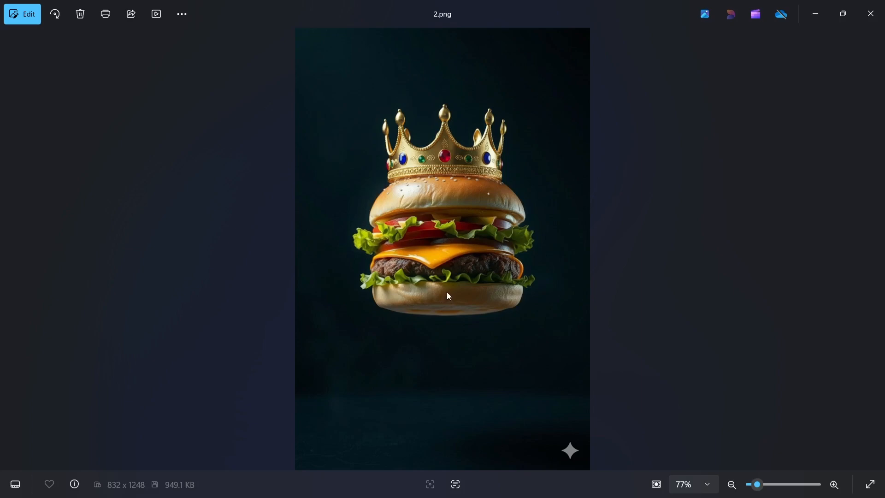
key("Left")
key("Right")
key("Right")
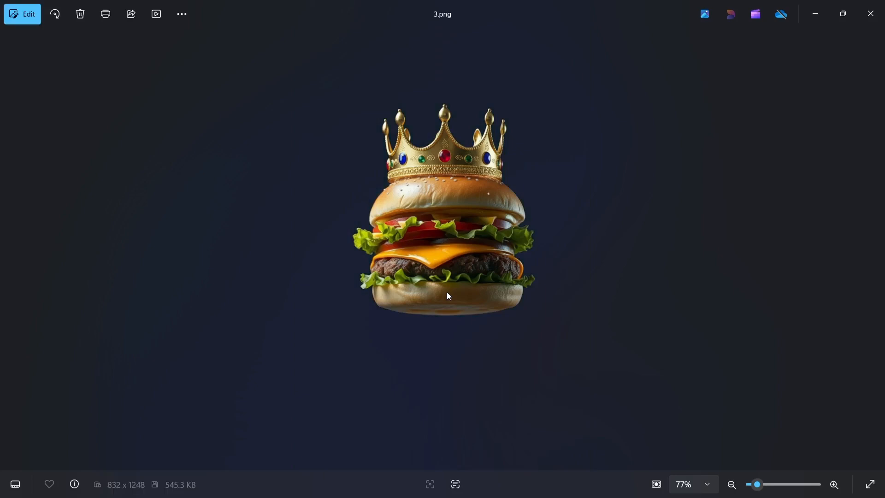
key("Right")
key("Left")
key("Left")
key("Left")
key("Right")
key("Right")
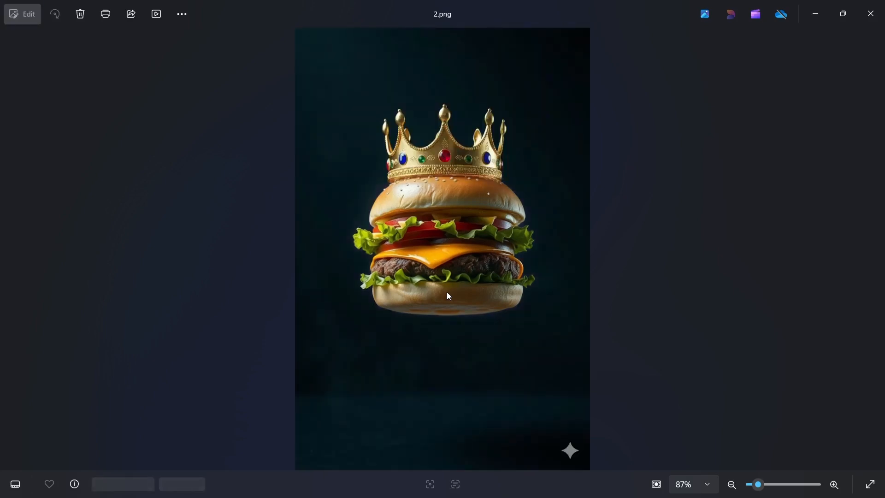
left_click(871, 14)
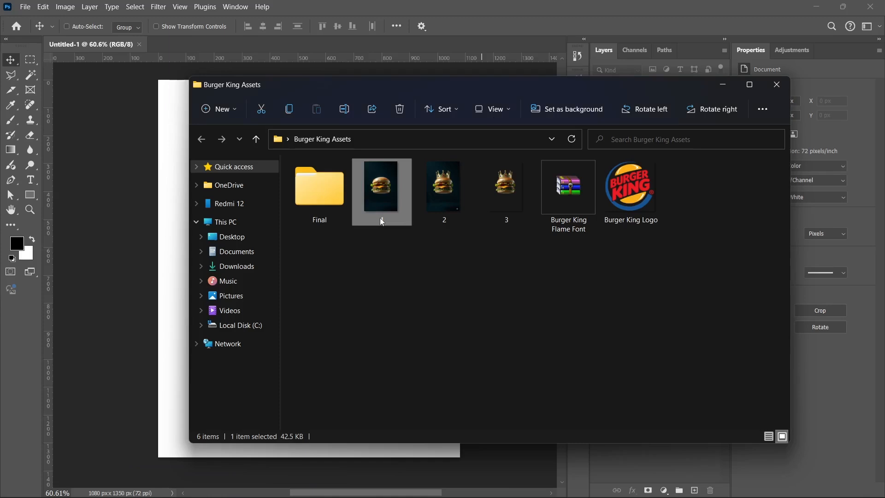
- Place image 2, the crowned burger with dark background, in the centre of the Photoshop document at 100% scale
left_click(408, 303)
left_click(453, 188)
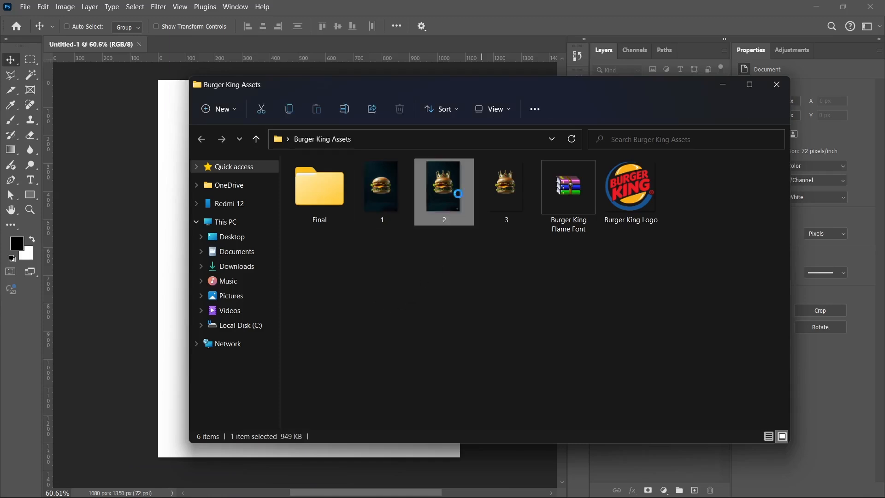
left_click_drag(444, 190, 336, 244)
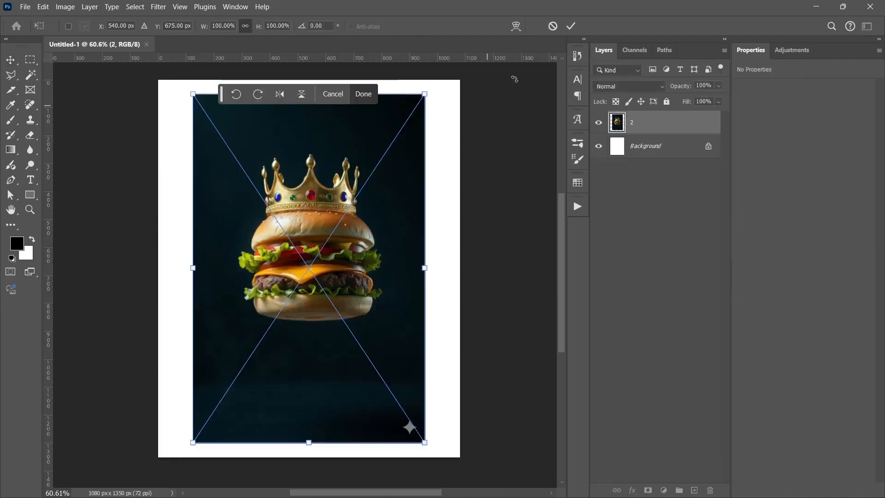
left_click(571, 27)
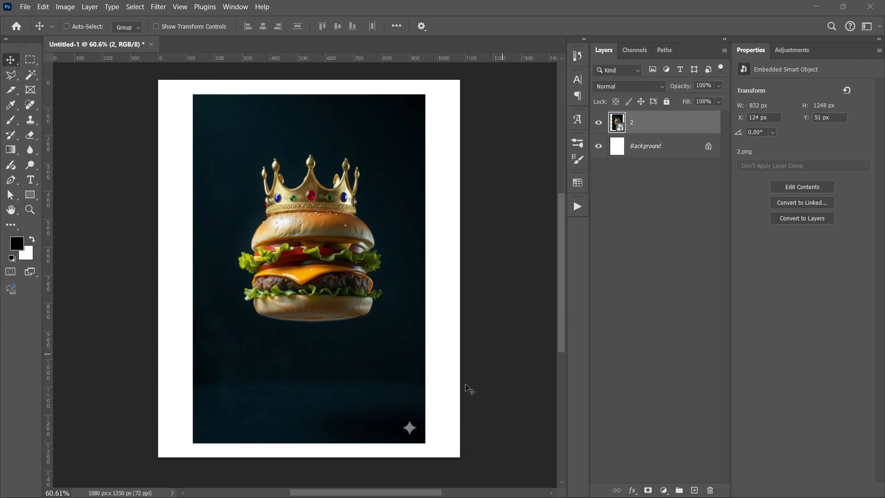
- Place the cut-out crowned burger, image 3, from the assets folder at 100% scale exactly over the burger in layer 2
key("super")
key("super")
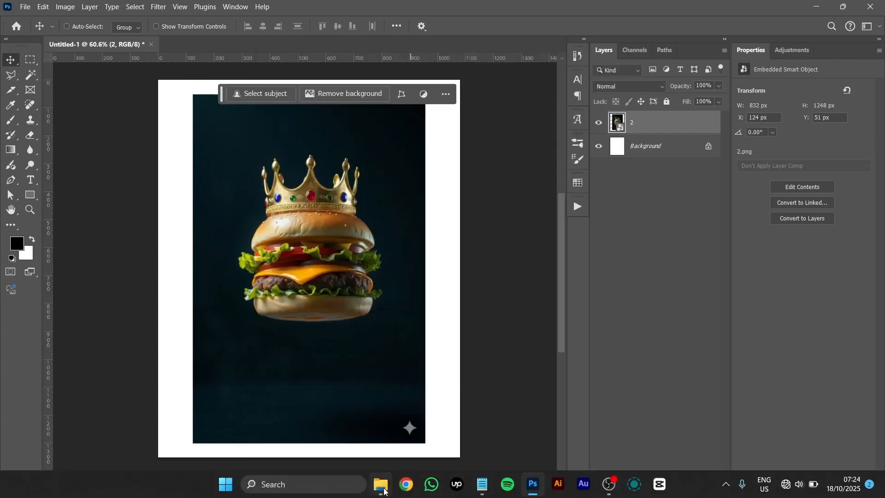
left_click(380, 484)
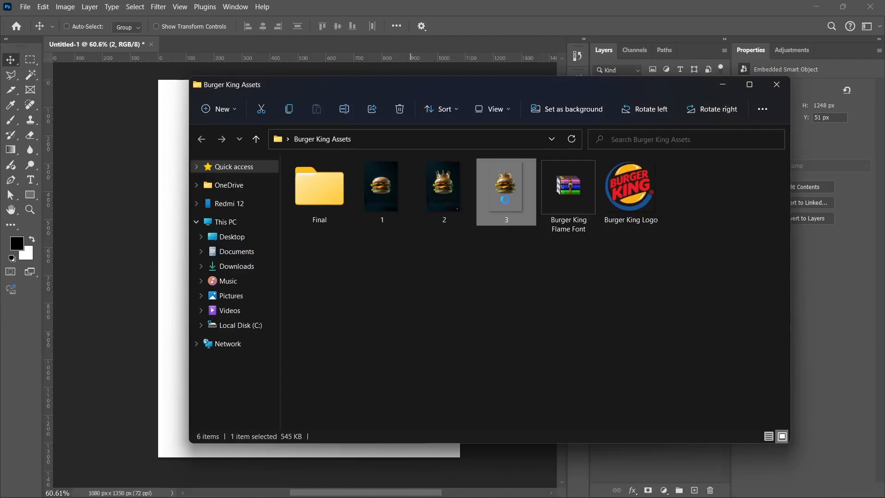
left_click_drag(444, 189, 366, 308)
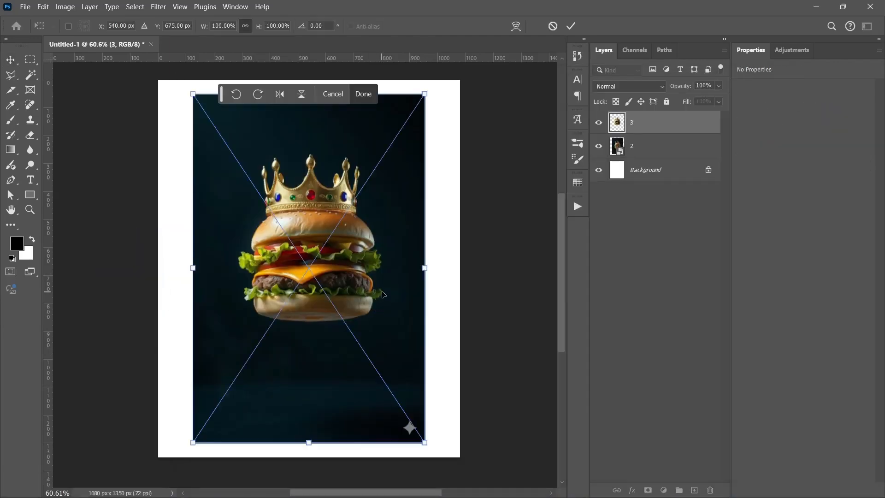
left_click(571, 25)
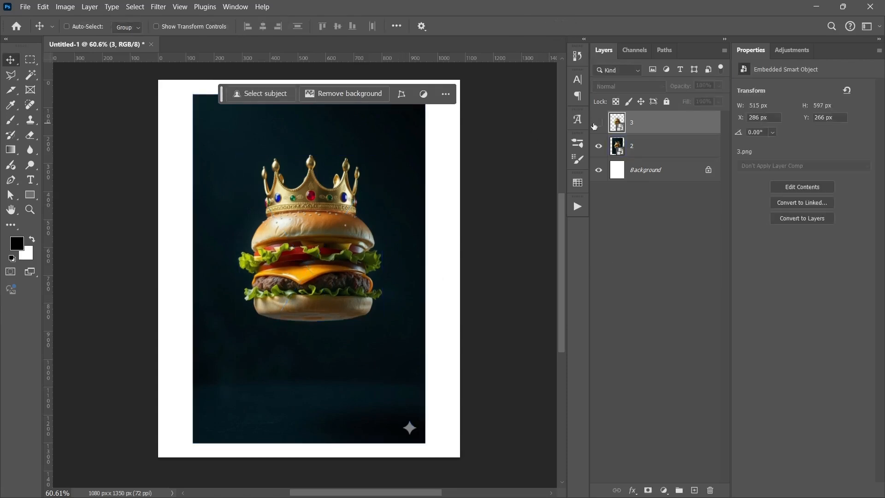
left_click(610, 276)
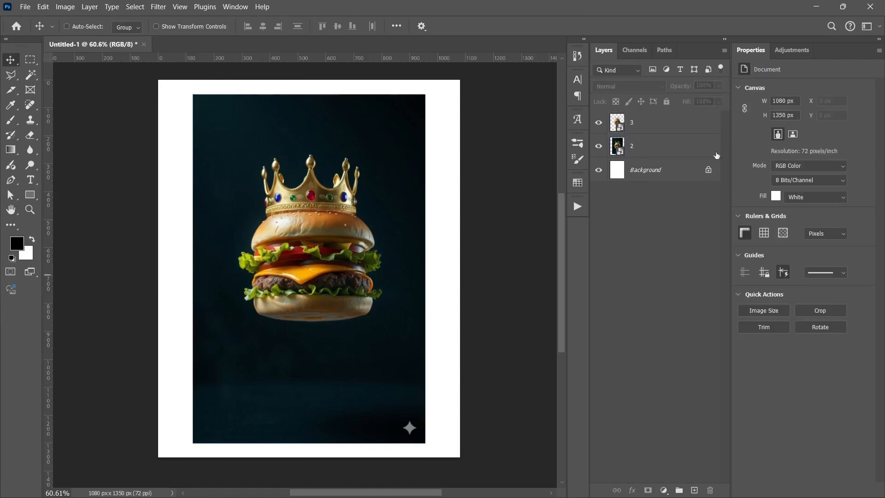
- Hide the cut-out burger layer 3 and rasterize layer 2 so its pixels can be retouched
left_click(670, 123)
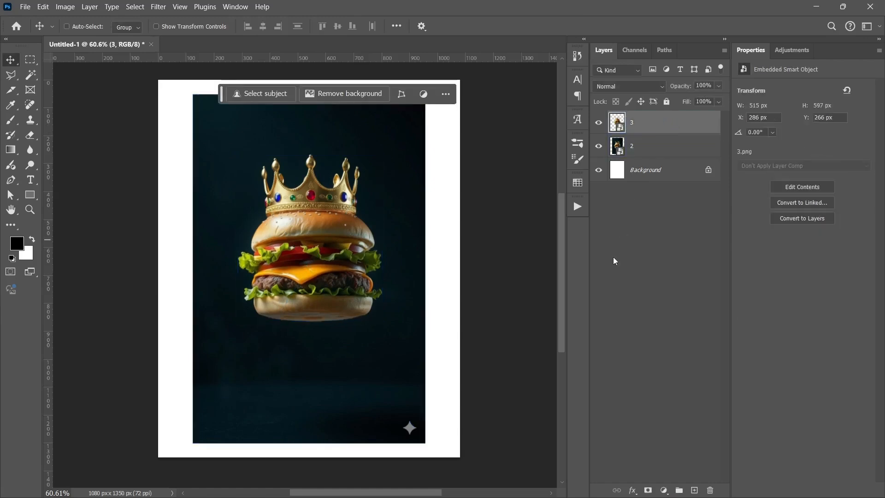
left_click(618, 316)
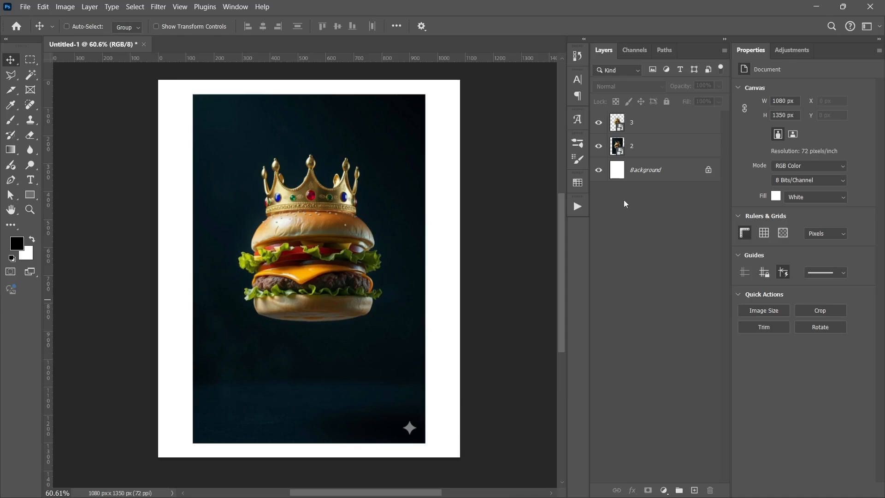
left_click(598, 123)
left_click(684, 150)
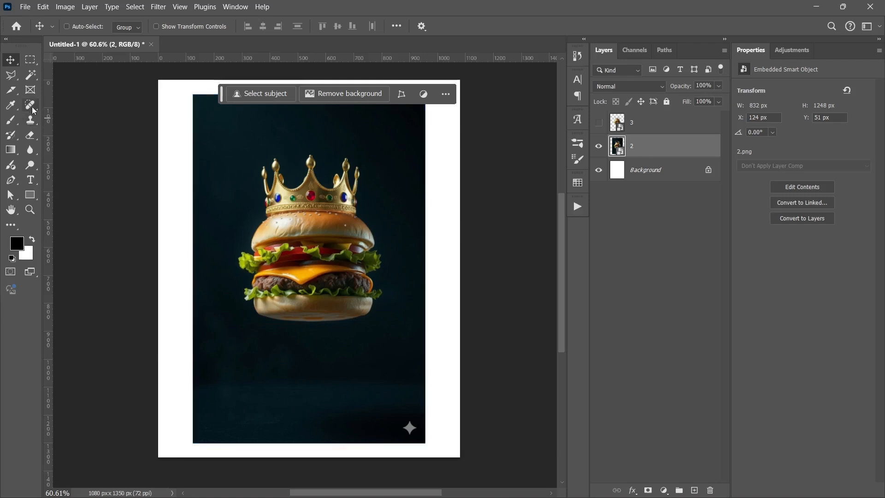
left_click(30, 120)
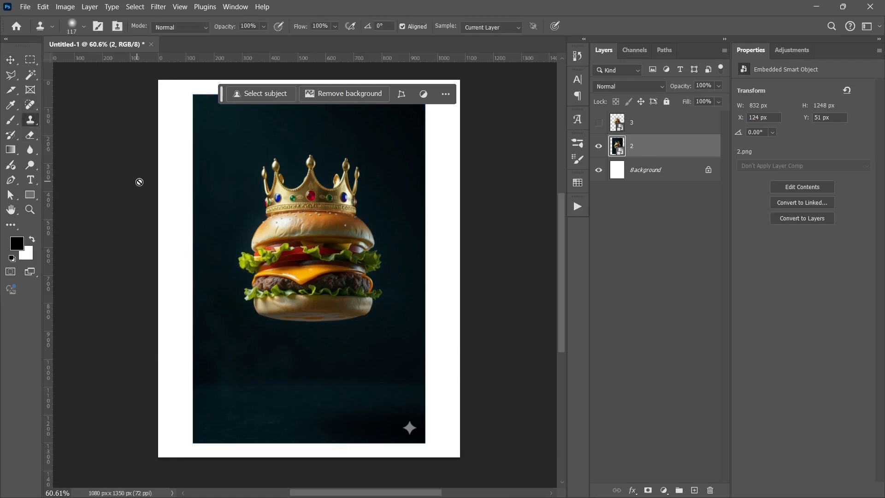
left_click(29, 106)
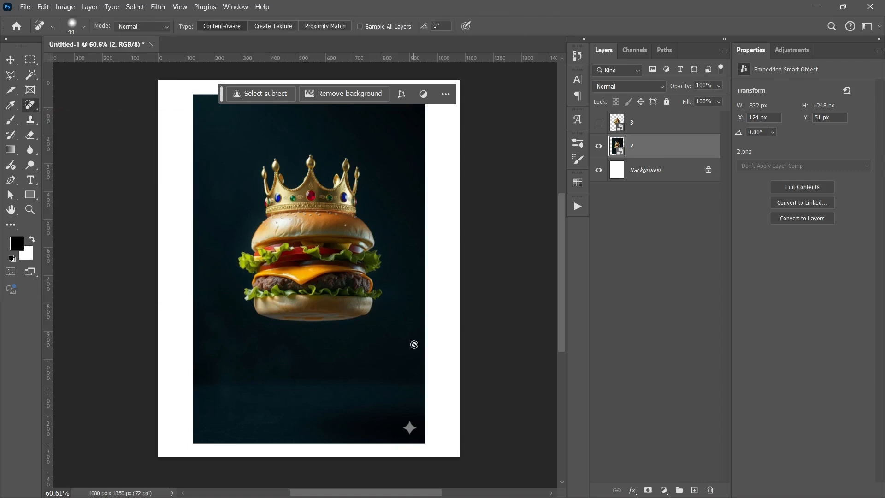
right_click(685, 153)
left_click(737, 461)
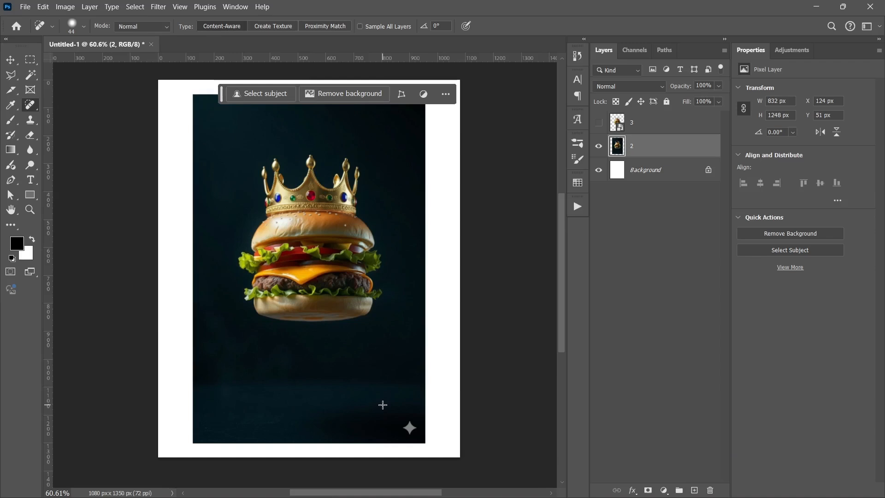
- Remove the star watermark from the lower-right corner of the burger image on layer 2 with the Content-Aware Spot Healing Brush at size 81
scroll(401, 419, "up", 5)
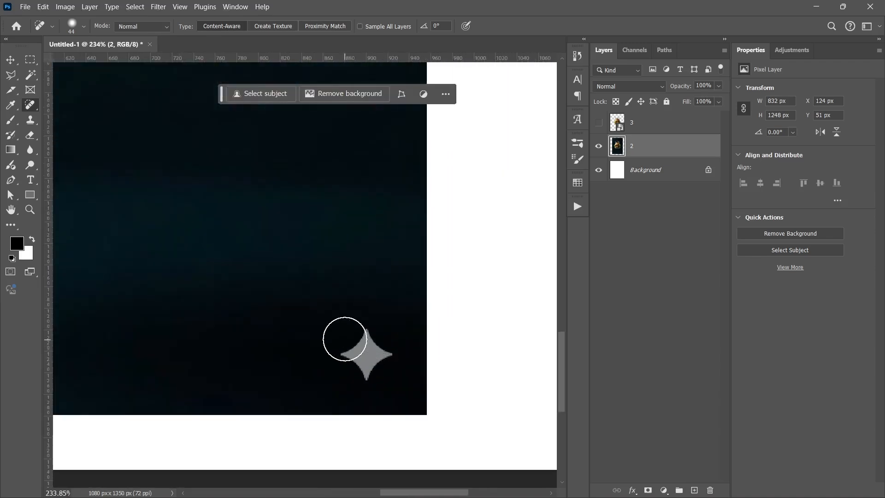
left_click_drag(344, 339, 368, 337, "alt")
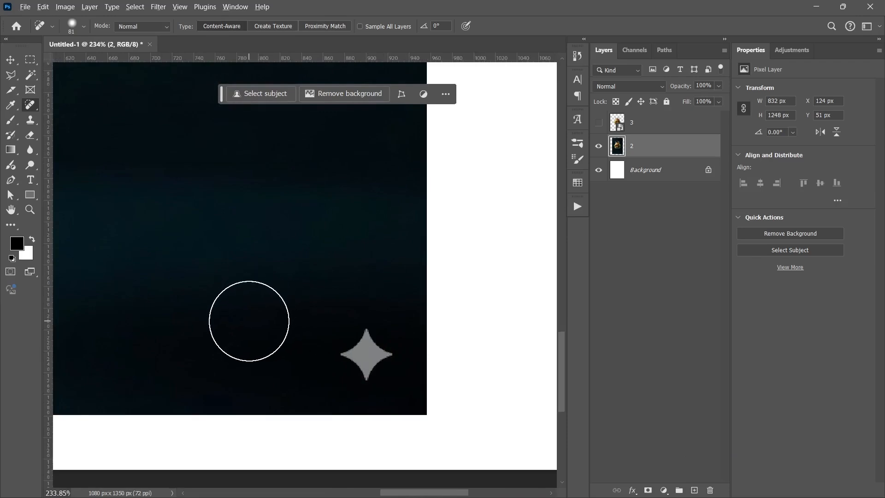
left_click(365, 353)
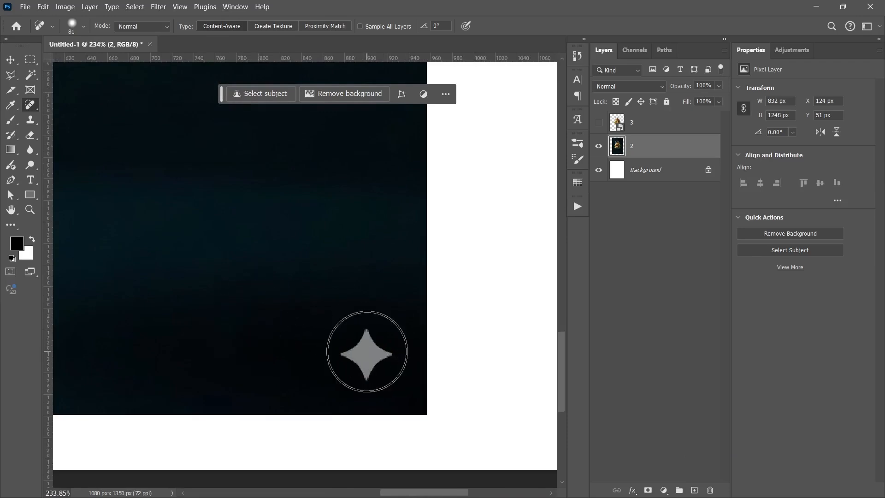
left_click(366, 359)
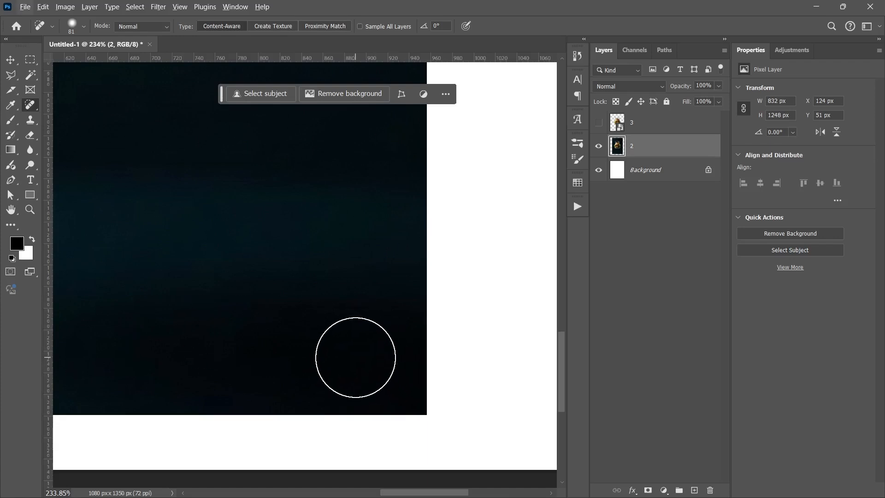
scroll(346, 341, "down", 5)
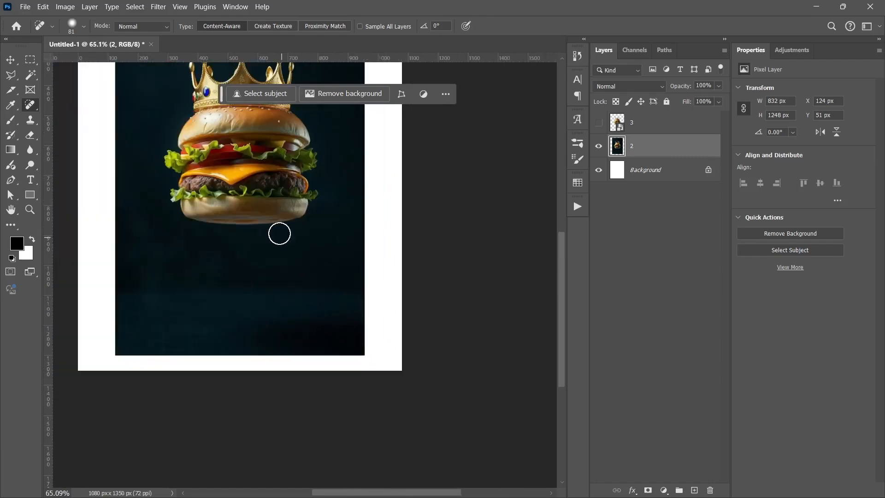
- Load the outline of layer 2 as a selection and invert it to cover the white margins around the image
left_click_drag(279, 234, 317, 314)
key("v")
scroll(299, 304, "down", 3)
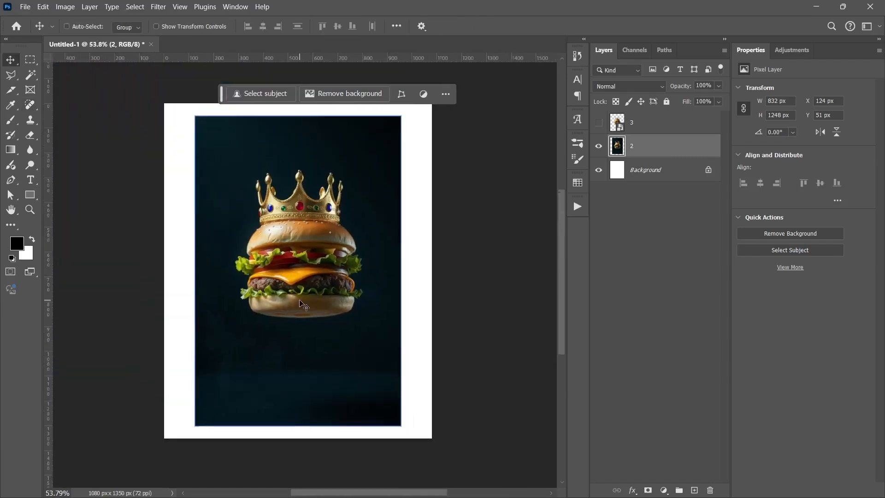
scroll(299, 300, "up", 1)
scroll(298, 300, "down", 2)
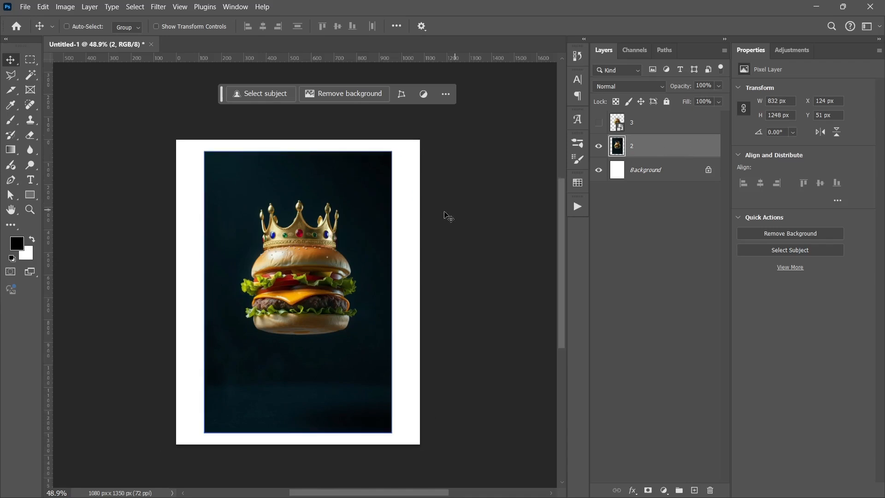
left_click(618, 146, "ctrl")
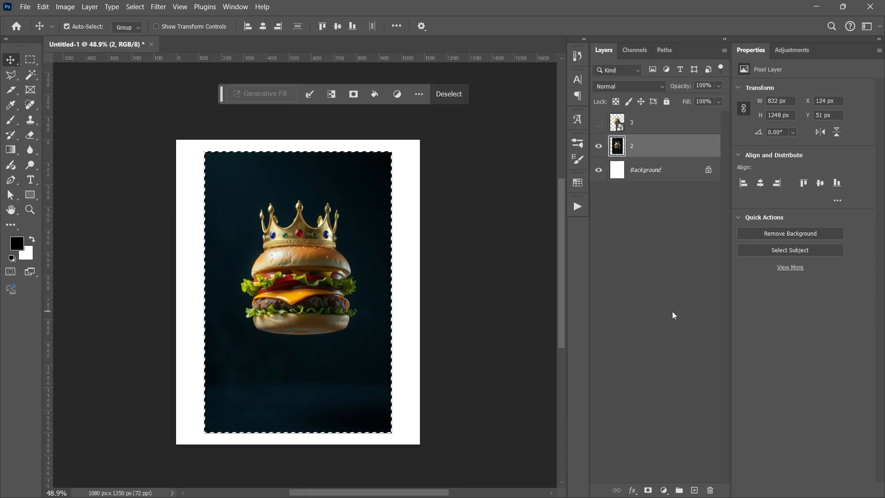
key("ctrl+a")
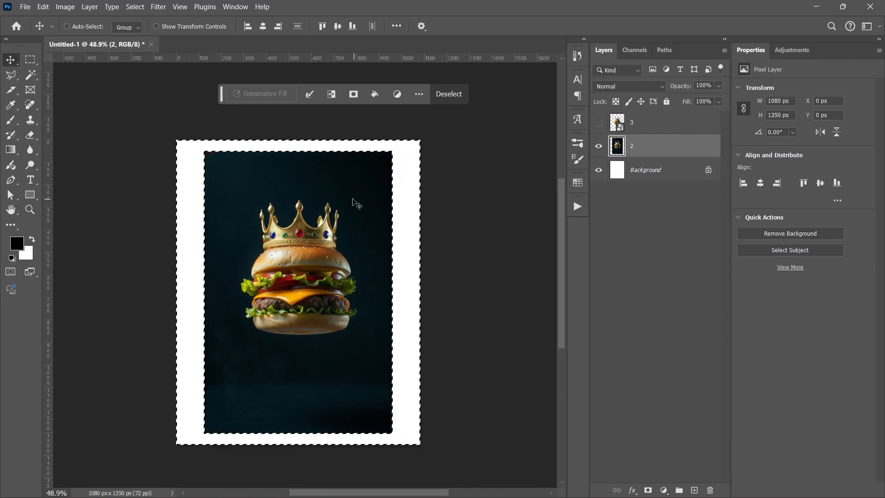
right_click(251, 378)
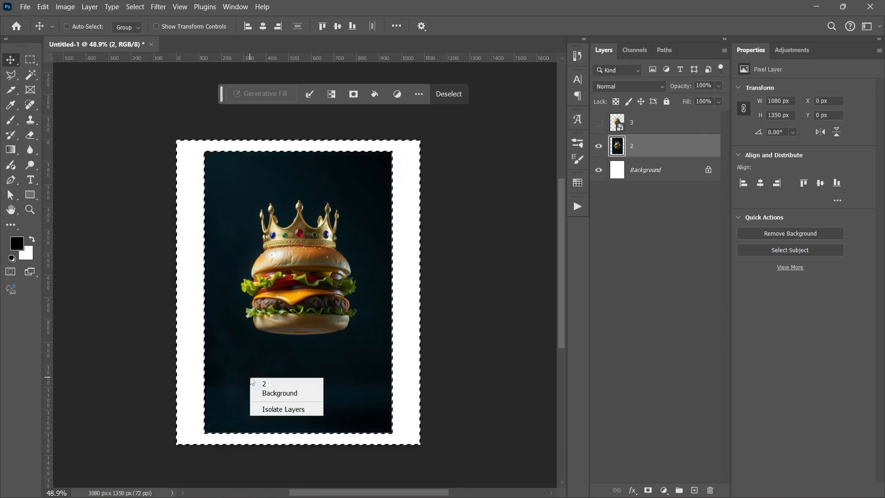
- Try to contract the margin selection by 5 pixels
left_click(134, 6)
left_click(134, 7)
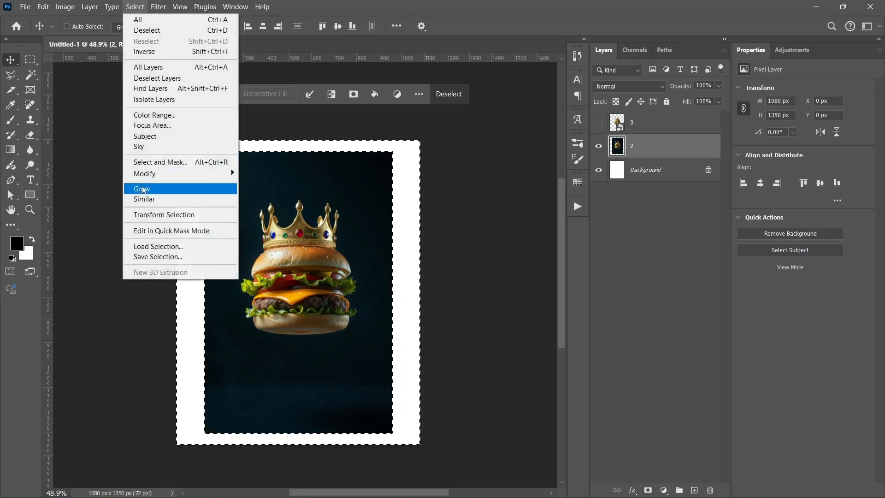
mouse_move(208, 173)
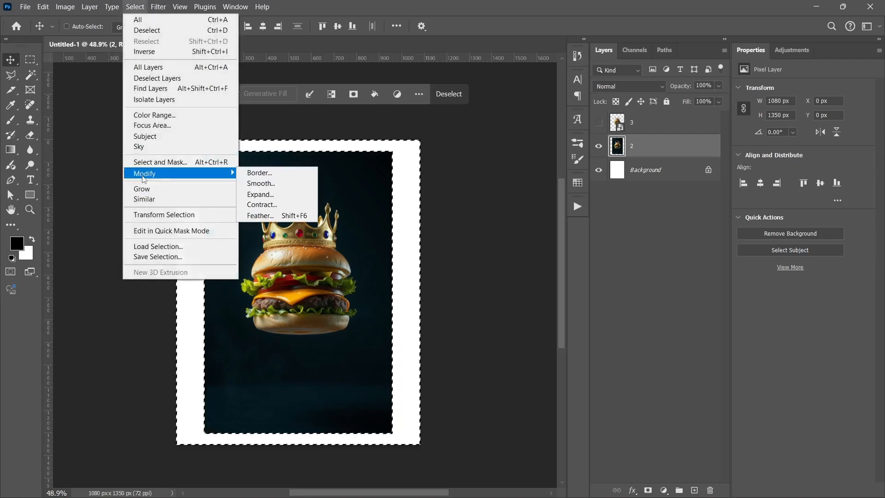
left_click(276, 207)
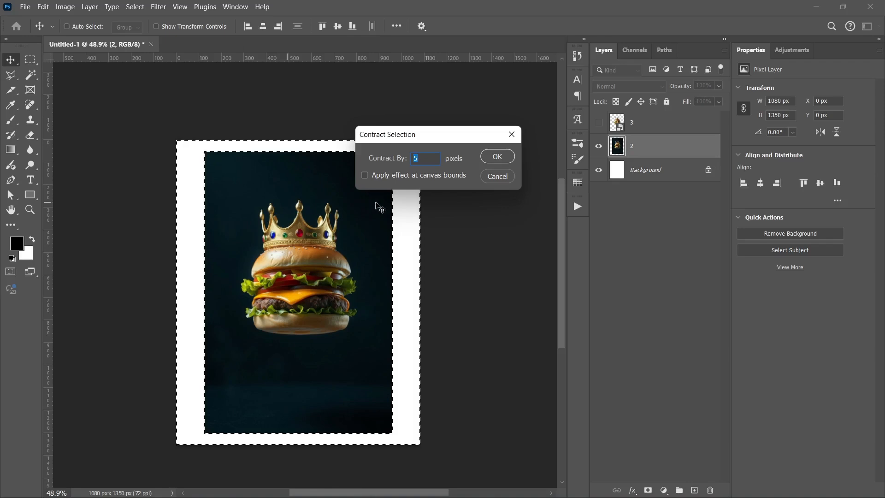
left_click(491, 158)
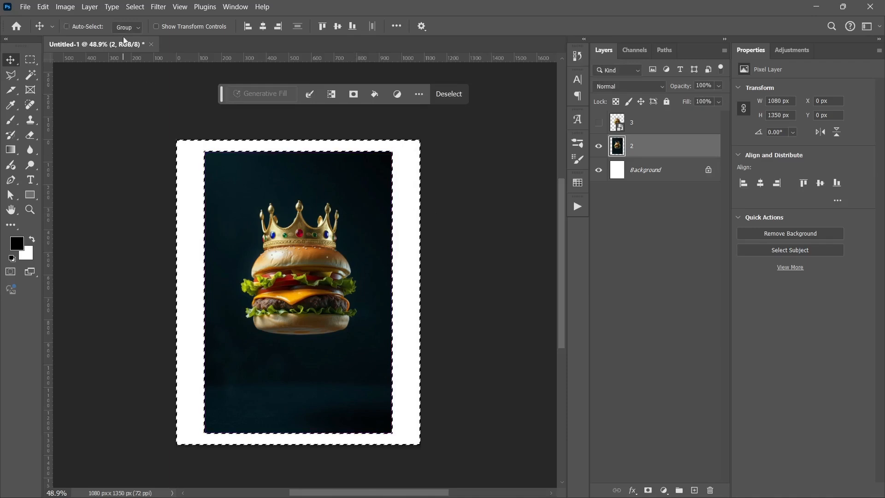
- Expand the margin selection by 8 pixels so it overlaps the edges of the burger image
left_click(134, 7)
mouse_move(184, 173)
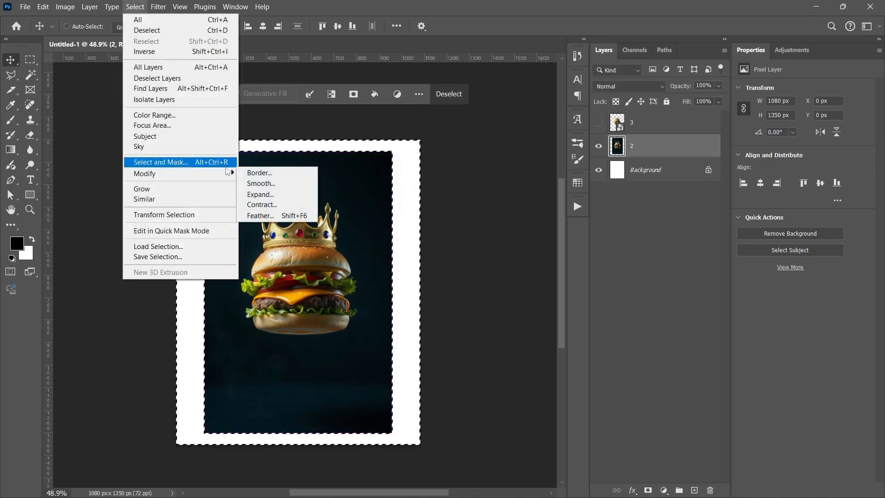
left_click(260, 199)
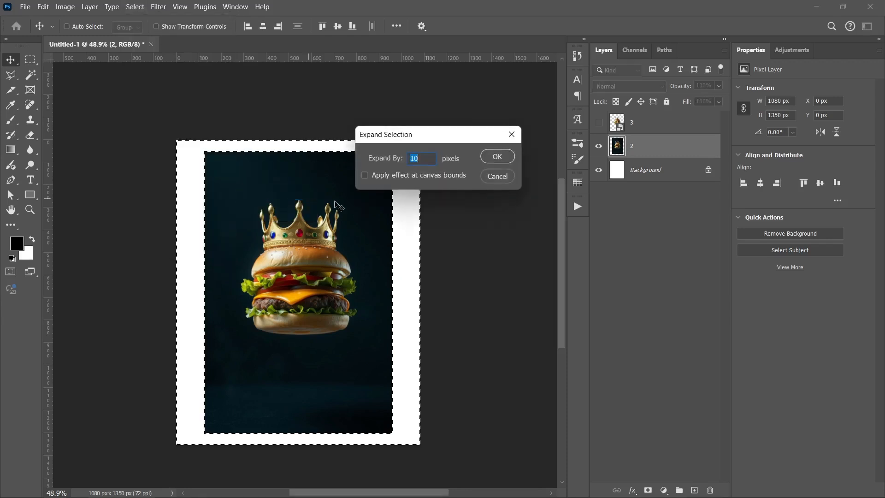
type("8")
left_click(483, 159)
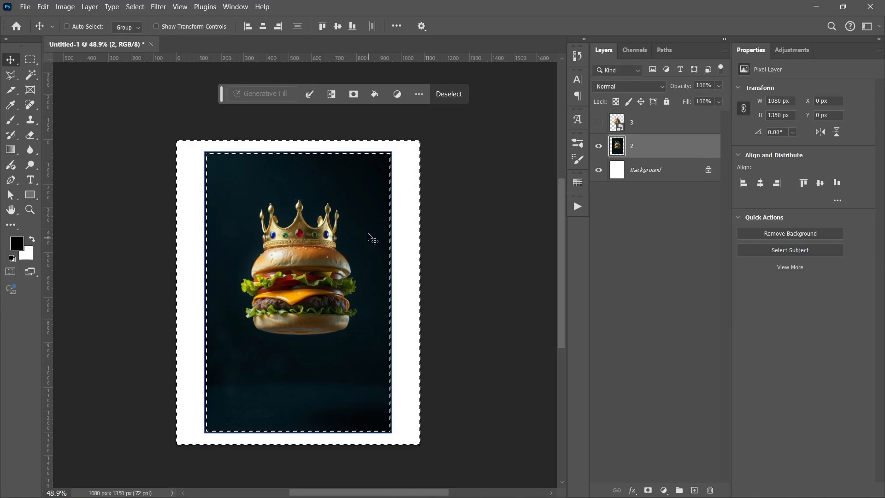
- Fill the selected margins with matching dark background on a new layer using Content-Aware Fill, and clear the selection
right_click(355, 188)
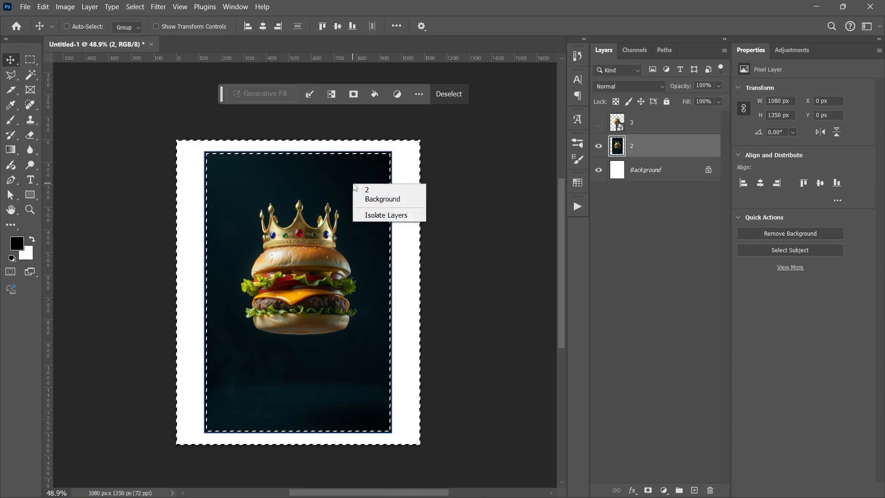
left_click(9, 79)
left_click(9, 79)
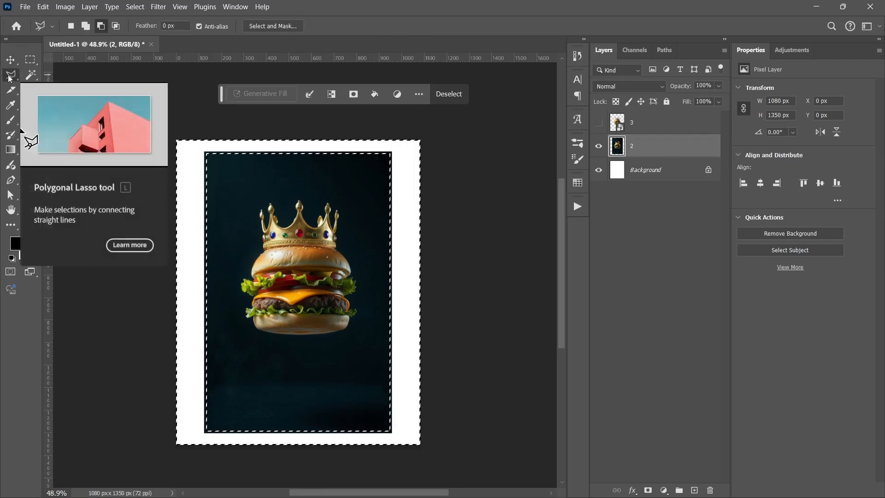
right_click(230, 177)
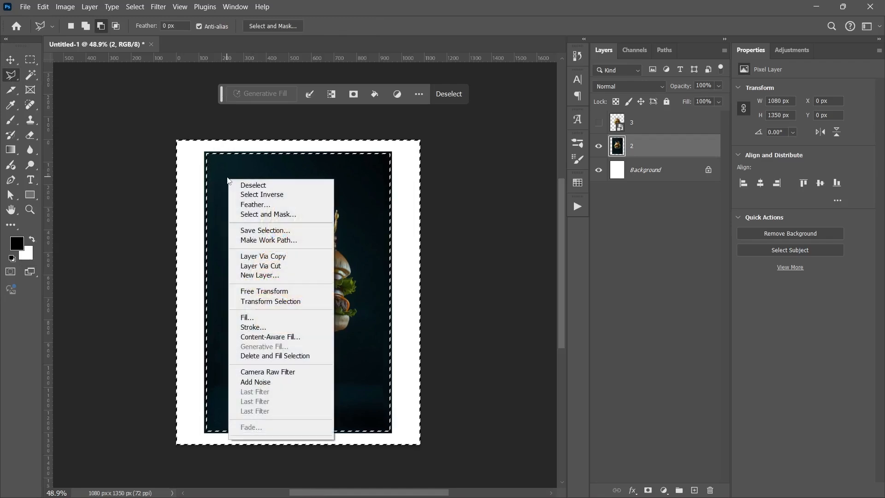
left_click(271, 337)
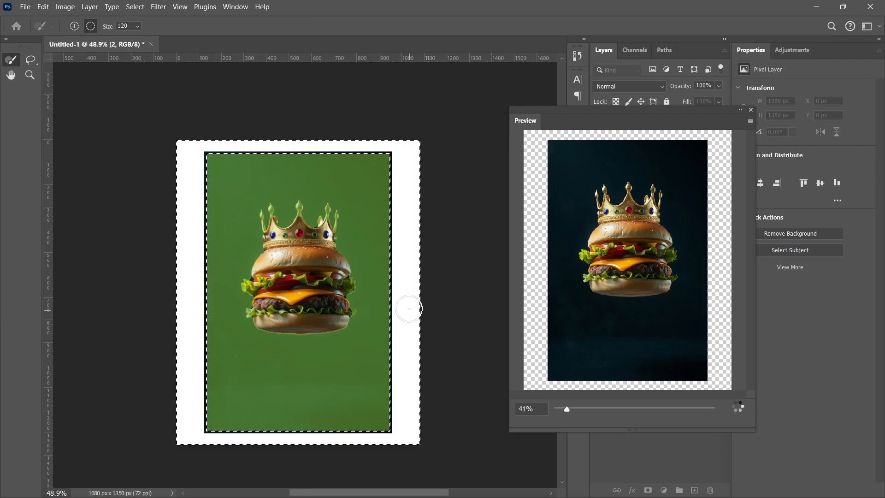
key("Return")
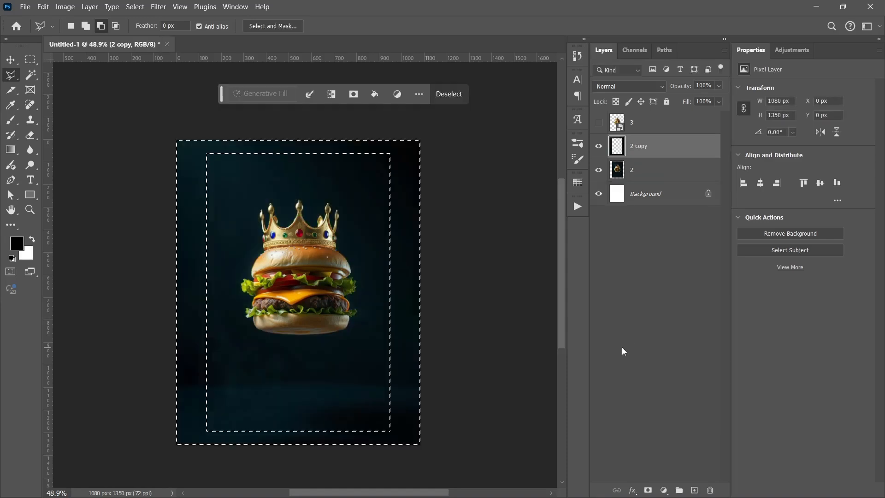
key("ctrl+d")
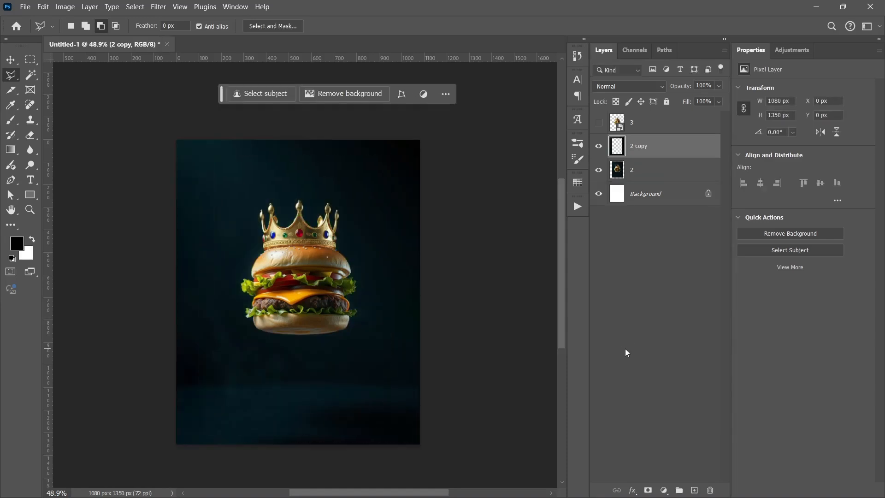
key("v")
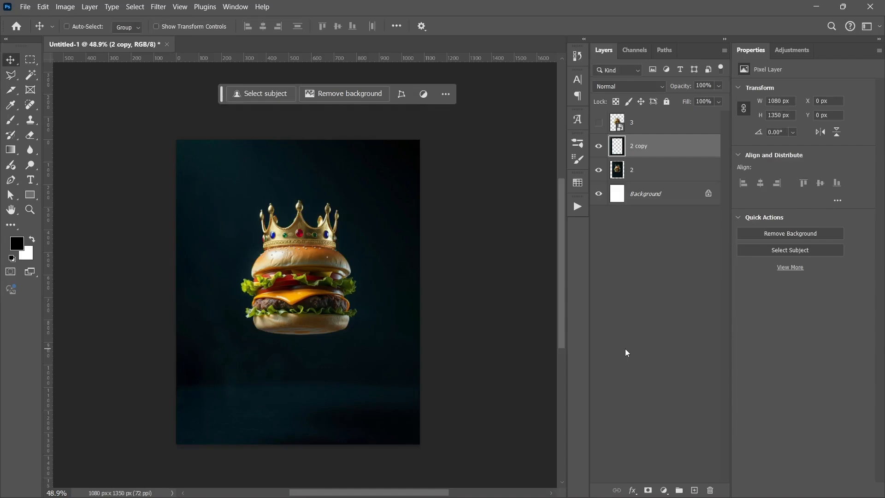
left_click(625, 352)
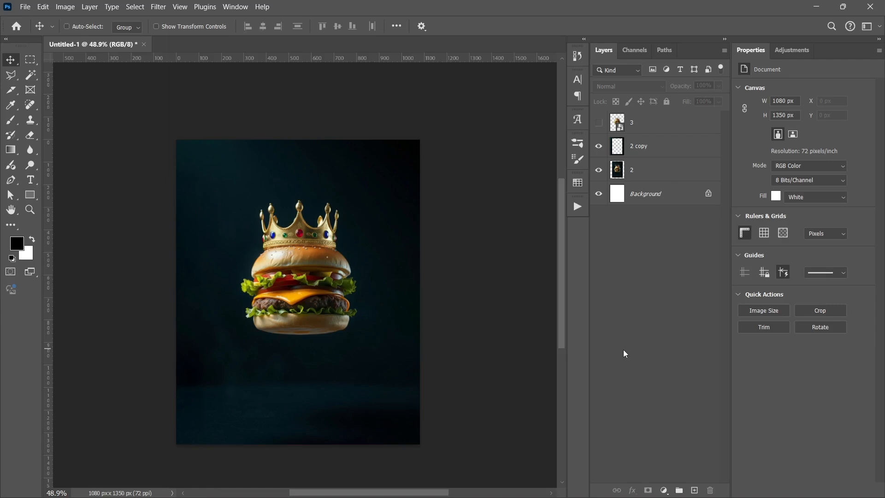
- Compare the canvas with and without the filled margins layer 2 copy, and move that layer below layer 2
left_click(598, 146)
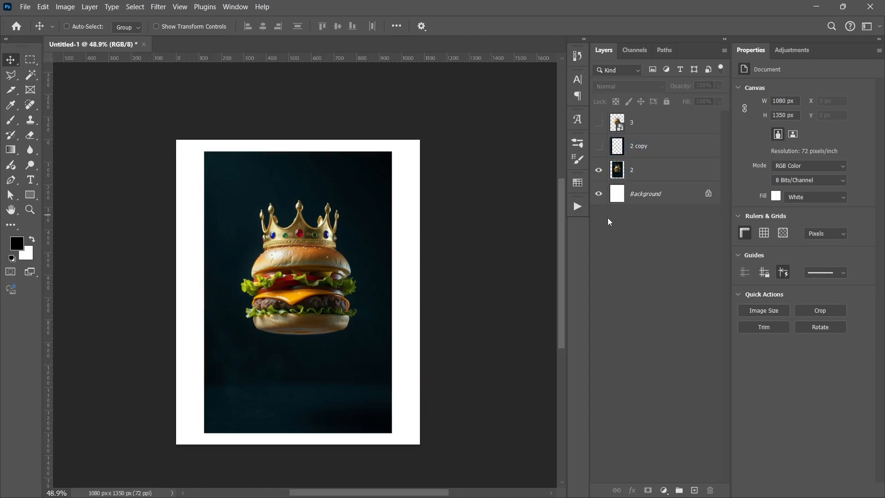
left_click(599, 146)
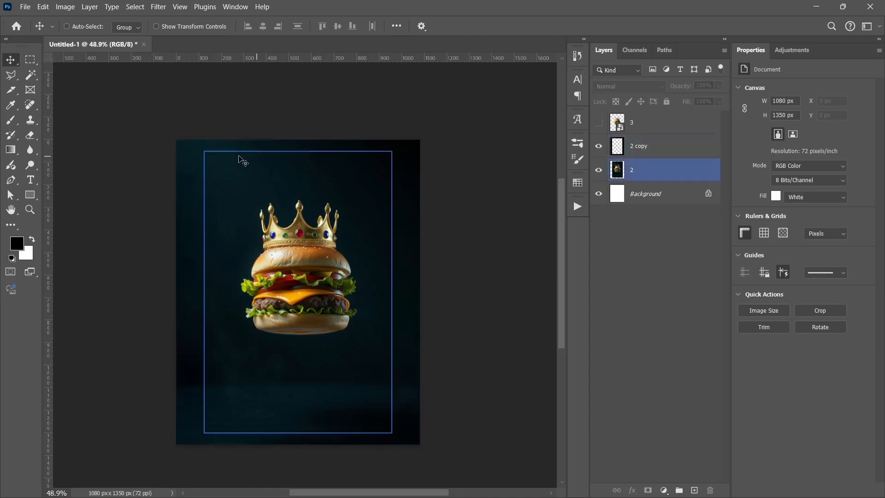
left_click(672, 140)
left_click_drag(672, 144, 673, 179)
left_click(657, 292)
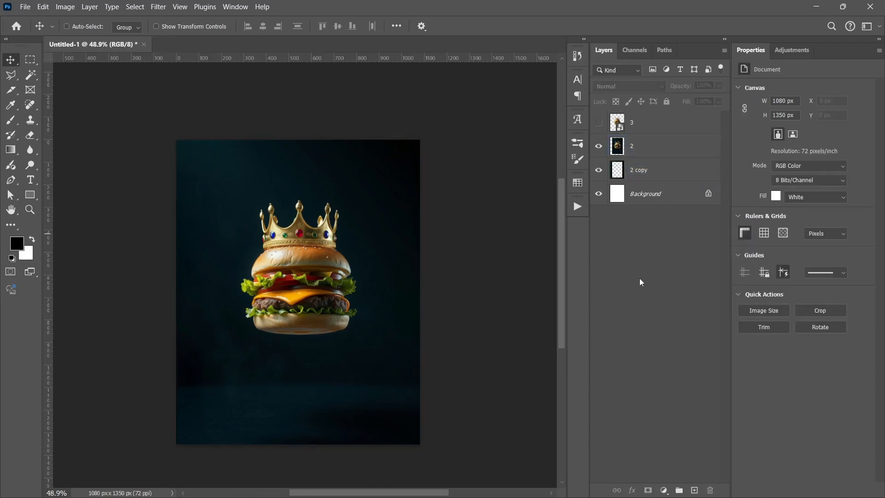
- Make the cut-out burger layer 3 visible above the extended background layers
left_click(662, 174)
left_click(658, 144, "shift")
left_click(658, 125, "shift")
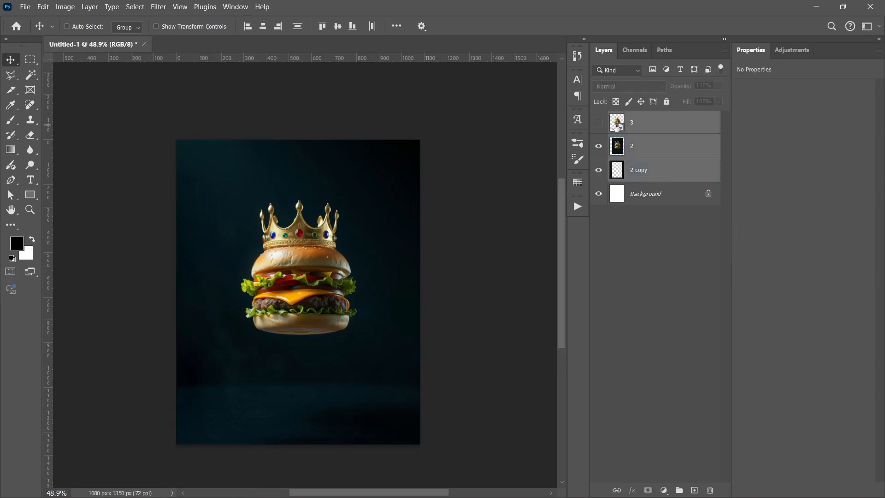
left_click(666, 129)
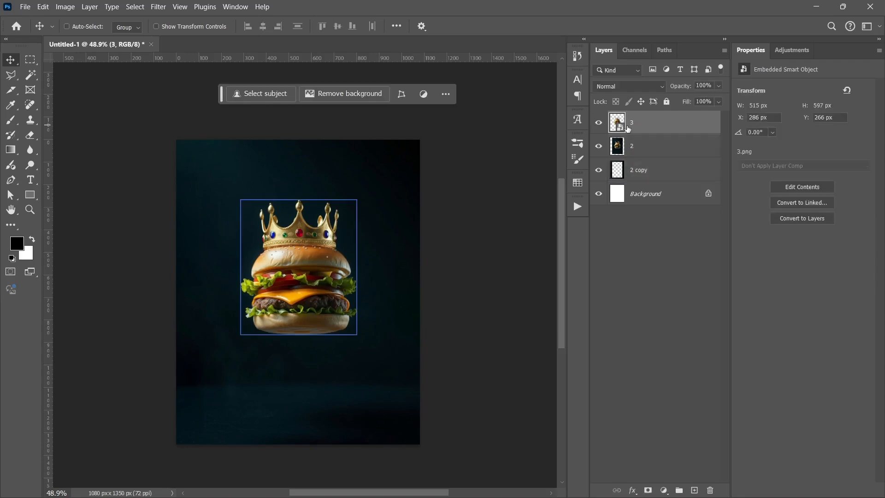
- Rotate layers 3, 2 and 2 copy together by -12.61° so the crowned burger tilts counterclockwise
left_click(645, 147)
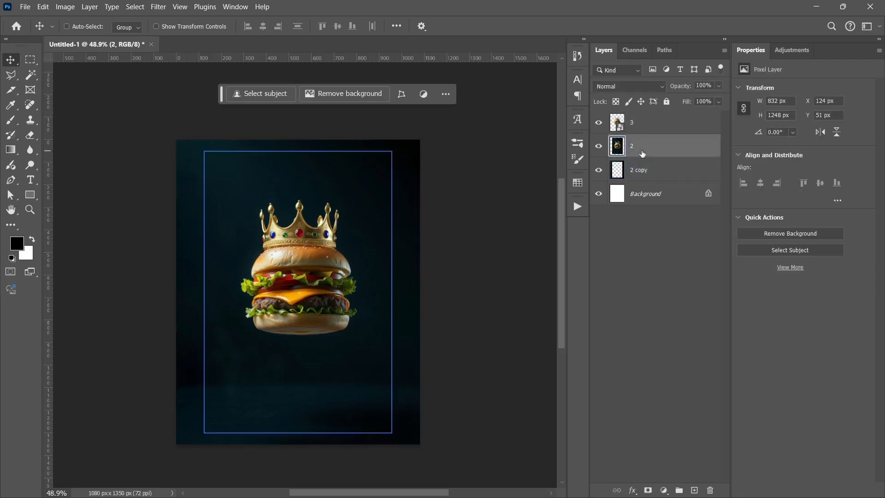
left_click(649, 173, "shift")
left_click(636, 128, "shift")
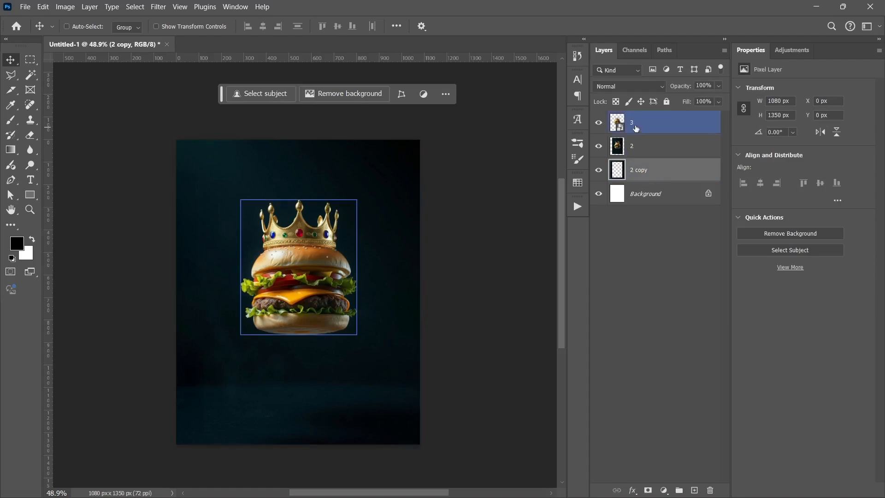
key("ctrl+t")
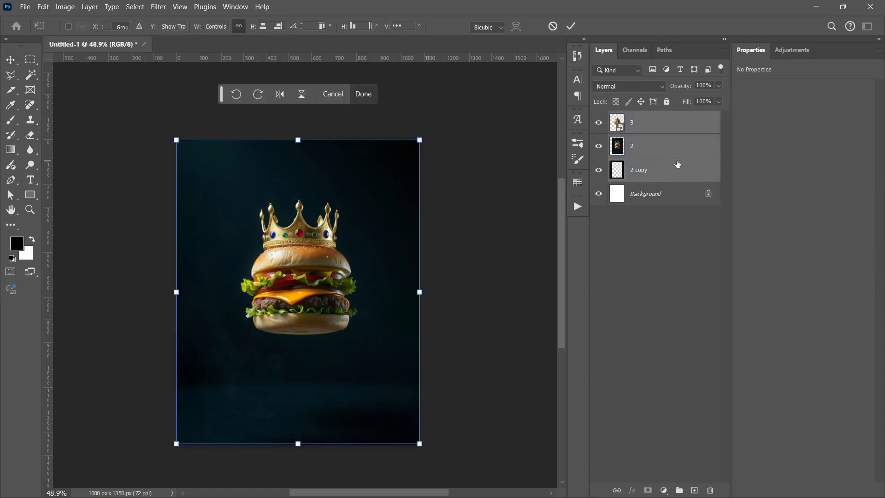
left_click_drag(499, 212, 468, 174)
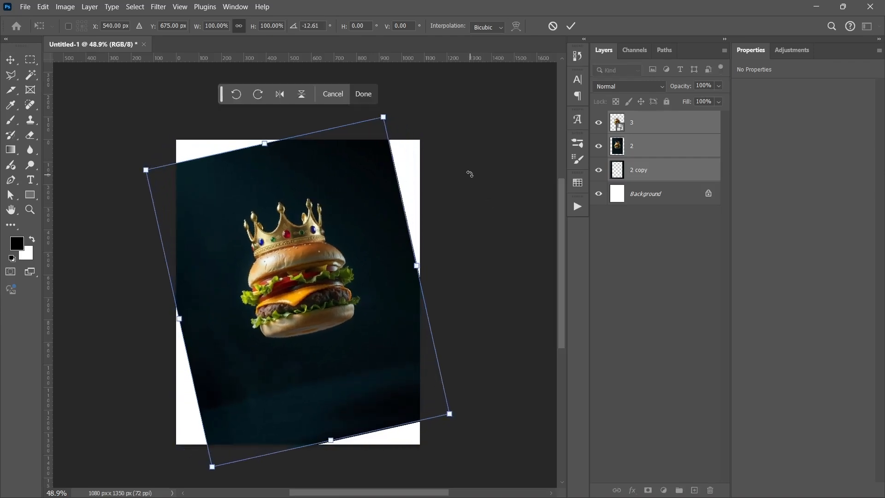
- Scale the three rotated layers to 127.65% and shift them down to Y 728.10 px, covering the whole canvas, and apply the transform
left_click_drag(413, 245, 443, 240)
left_click_drag(318, 262, 321, 273)
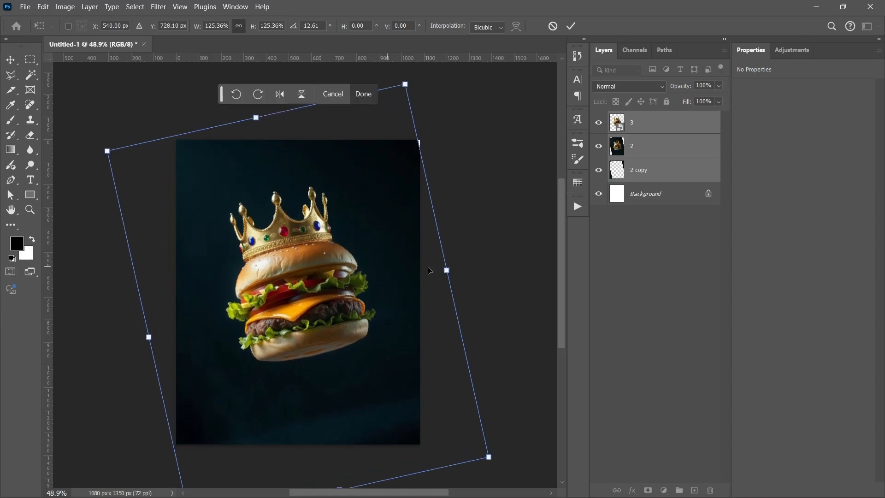
left_click_drag(447, 272, 451, 271)
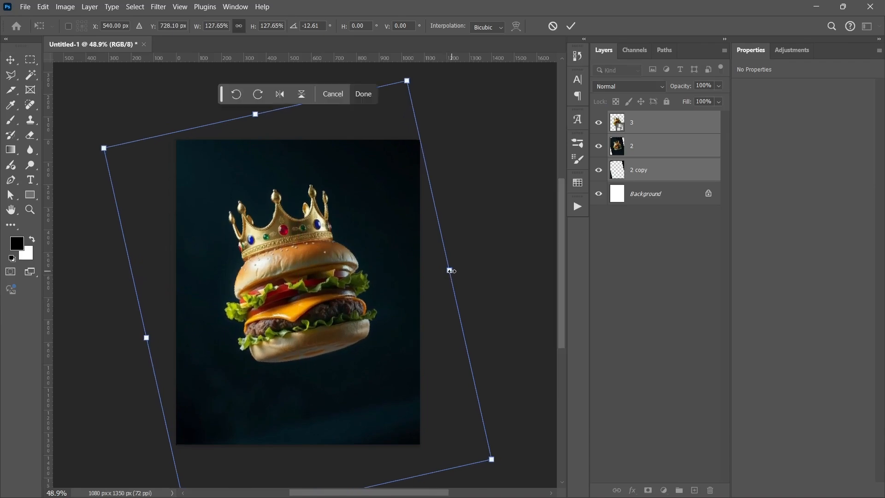
key("Return")
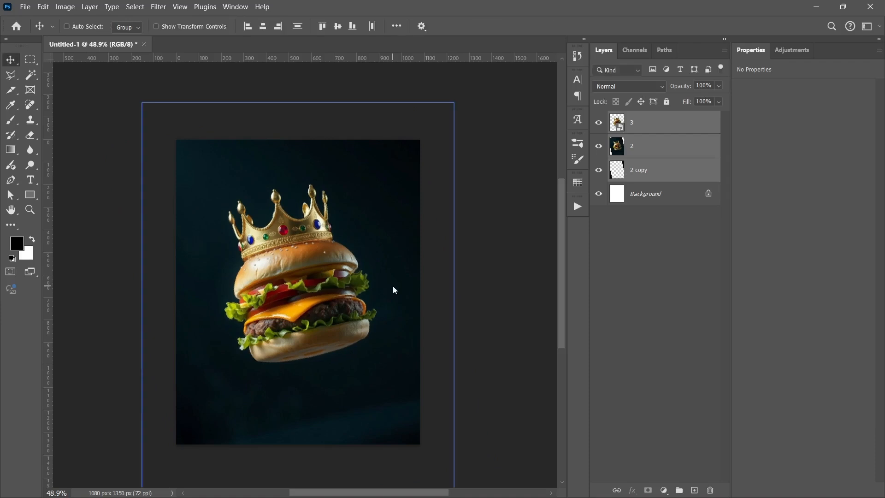
scroll(358, 282, "down", 1)
scroll(358, 281, "down", 1)
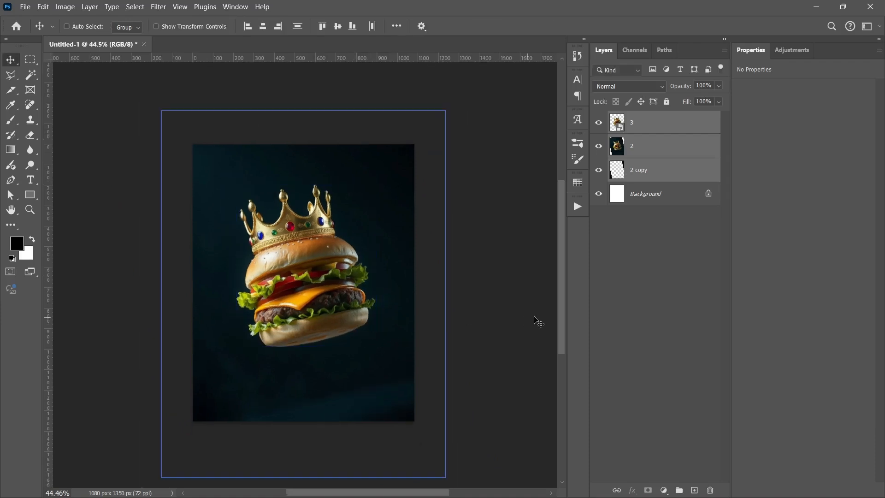
- Select the cut-out burger layer 3 and activate the Pen tool in Path mode
left_click(645, 285)
left_click(654, 146)
left_click(654, 122)
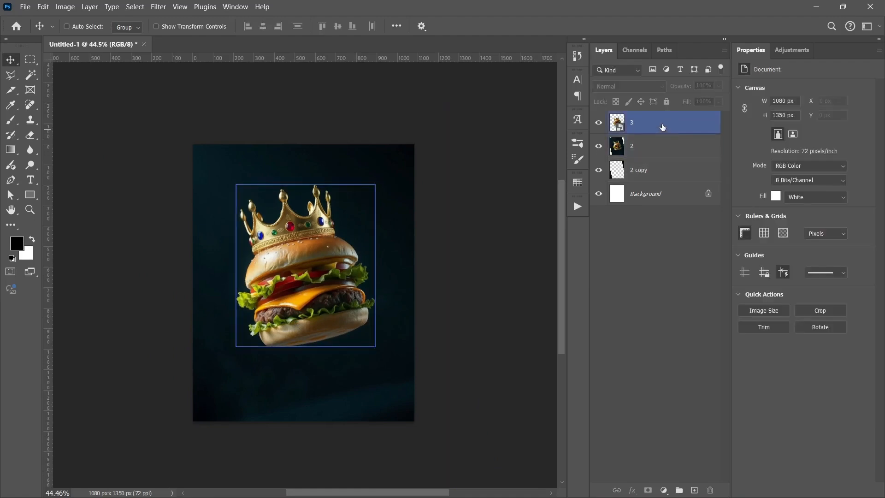
left_click(12, 181)
left_click(12, 181)
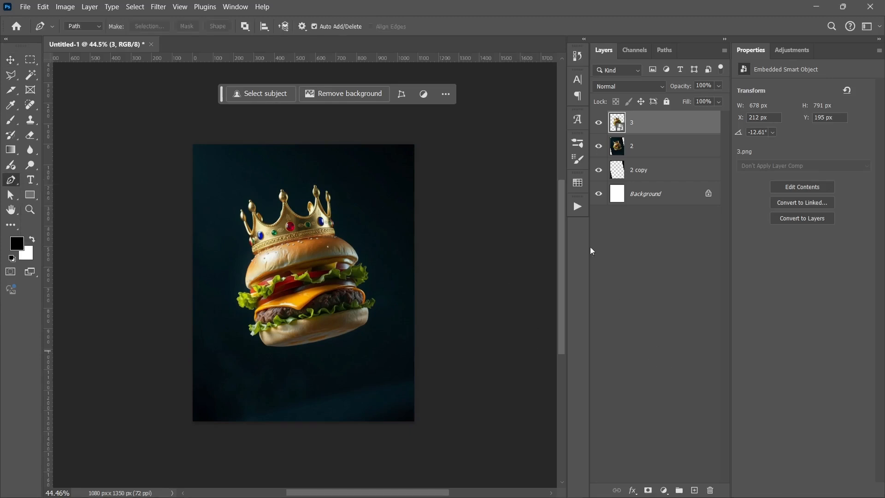
left_click(80, 27)
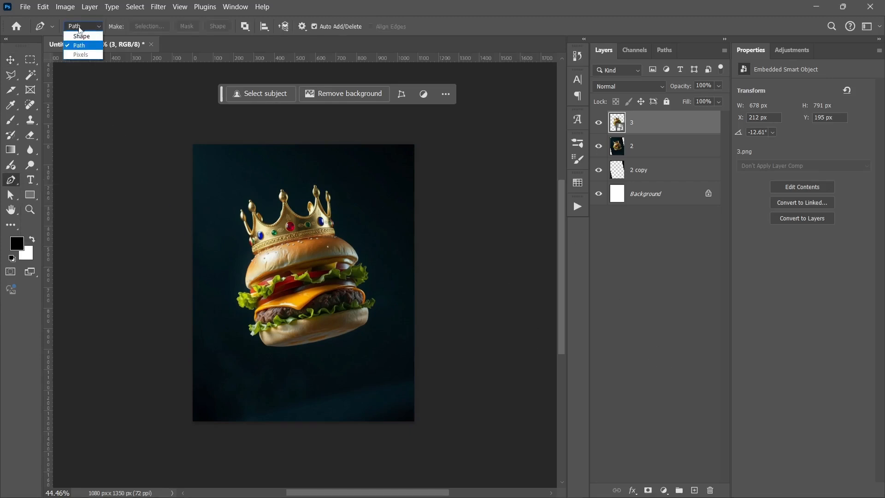
left_click(80, 44)
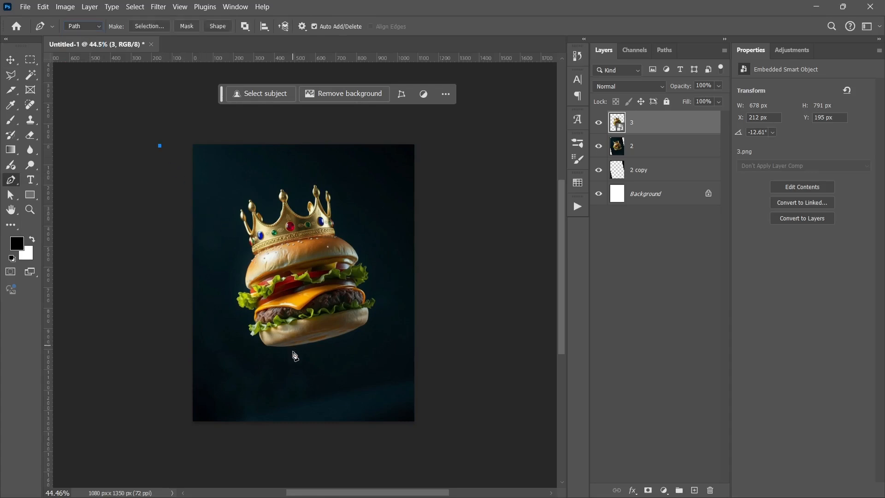
left_click(382, 430)
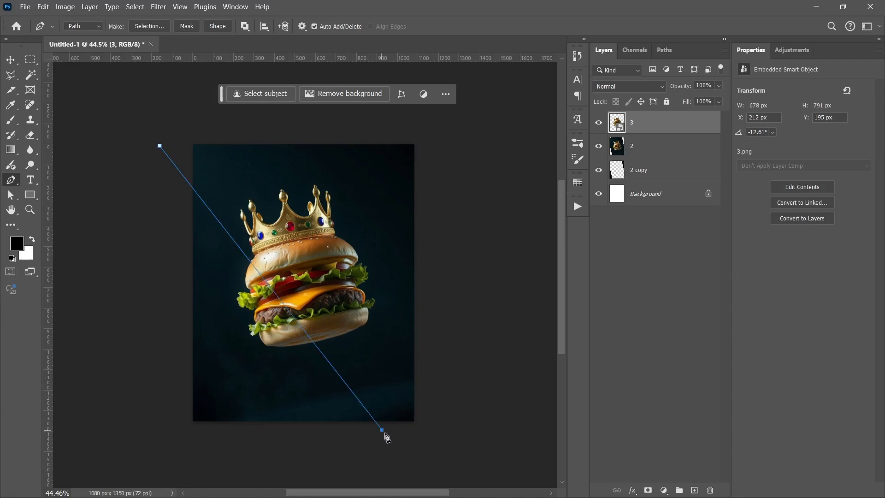
left_click(417, 455)
left_click(464, 396)
left_click(235, 129)
left_click(160, 146)
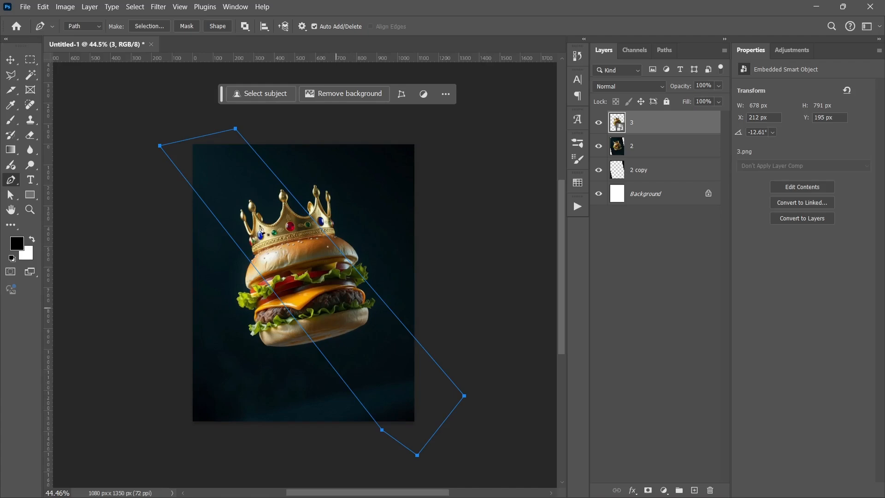
left_click(378, 424)
left_click_drag(383, 430, 380, 445)
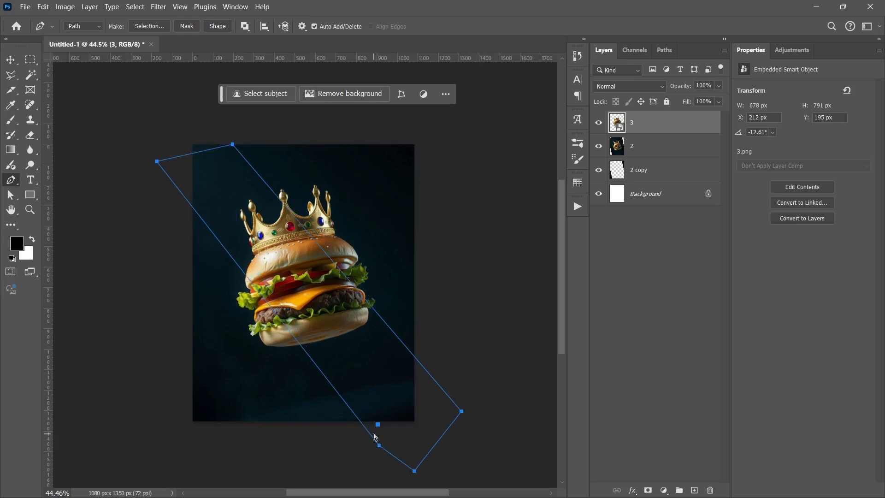
key("ctrl+z")
key("ctrl+z")
key("ctrl+z")
key("ctrl+z")
key("ctrl+z")
key("ctrl+z")
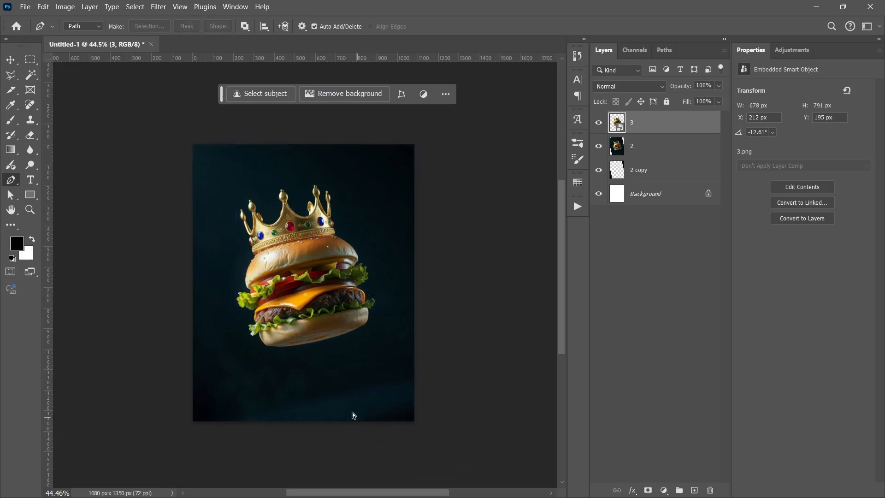
- Draw a closed four-point beam path widening from the canvas's upper left to its lower right, and convert it to a selection with 0 px feather
left_click(184, 143)
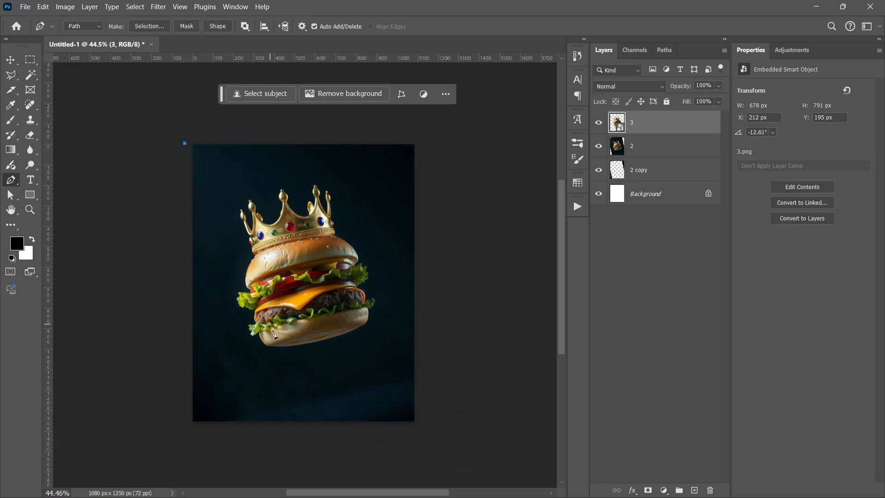
left_click(324, 447)
left_click(482, 427)
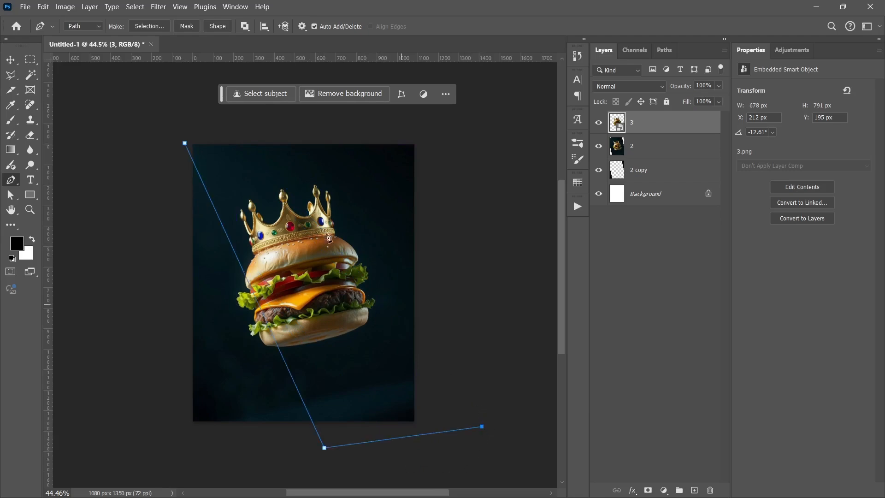
left_click(206, 121)
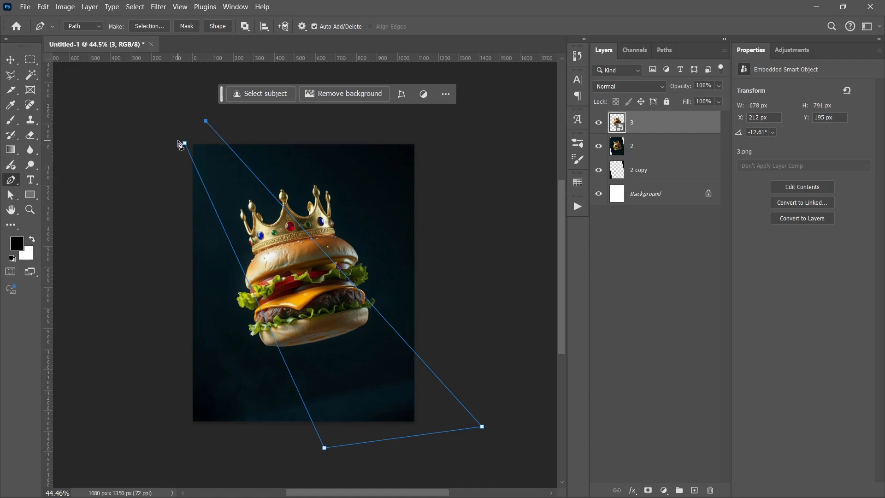
left_click(185, 143)
right_click(266, 251)
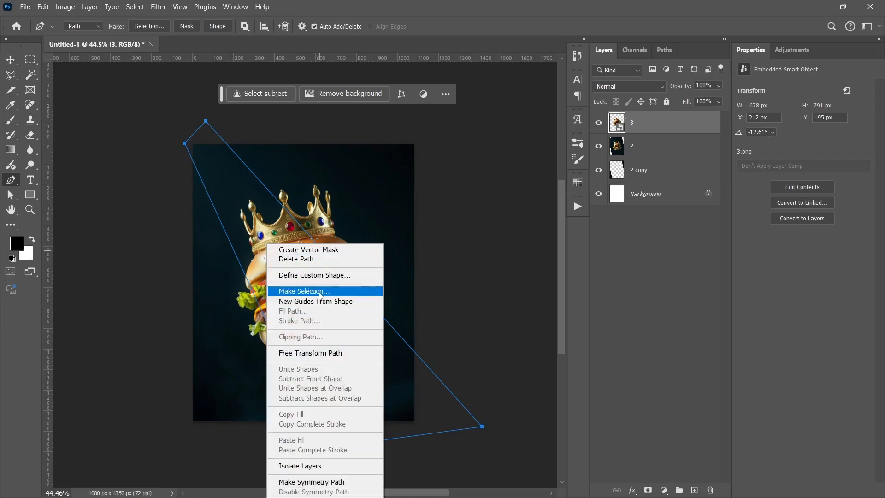
left_click(345, 292)
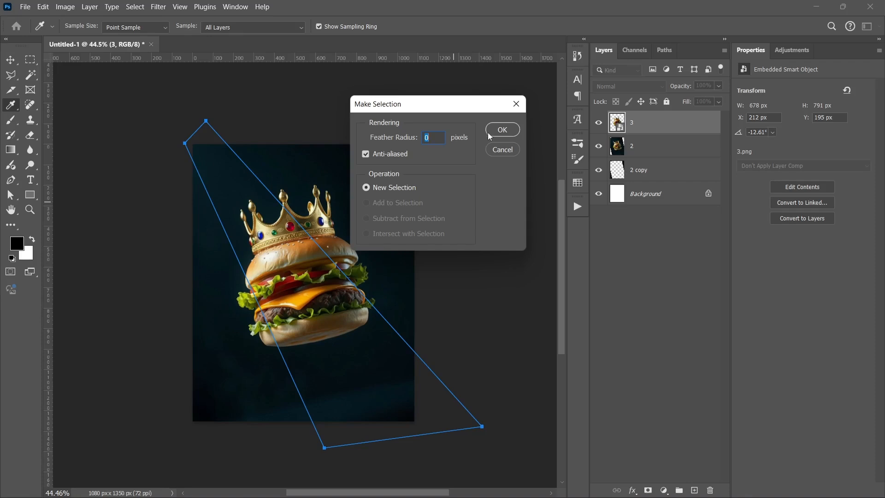
key("Return")
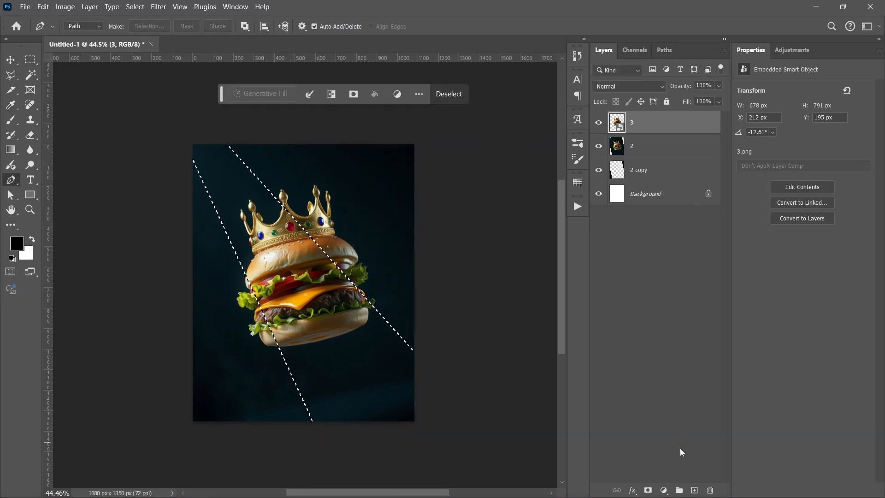
- Swap the foreground color to white and add a white Solid Color fill layer confined to the beam selection
left_click(664, 490)
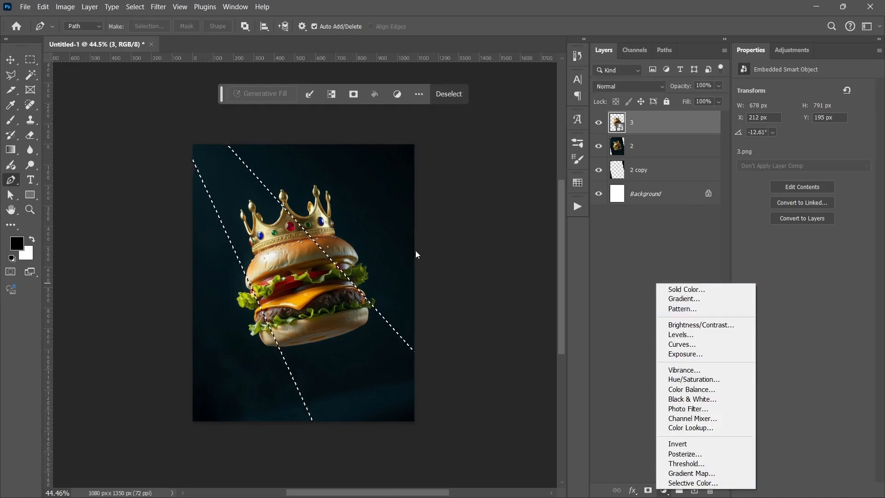
left_click(33, 240)
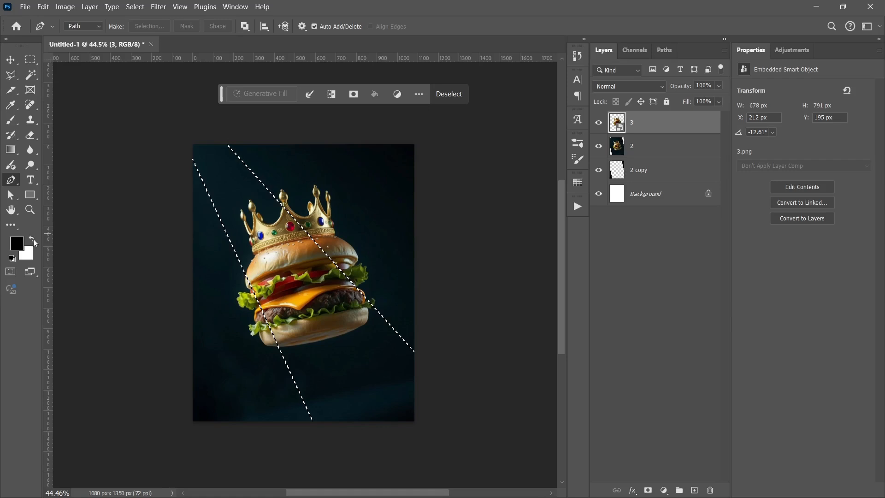
left_click(33, 239)
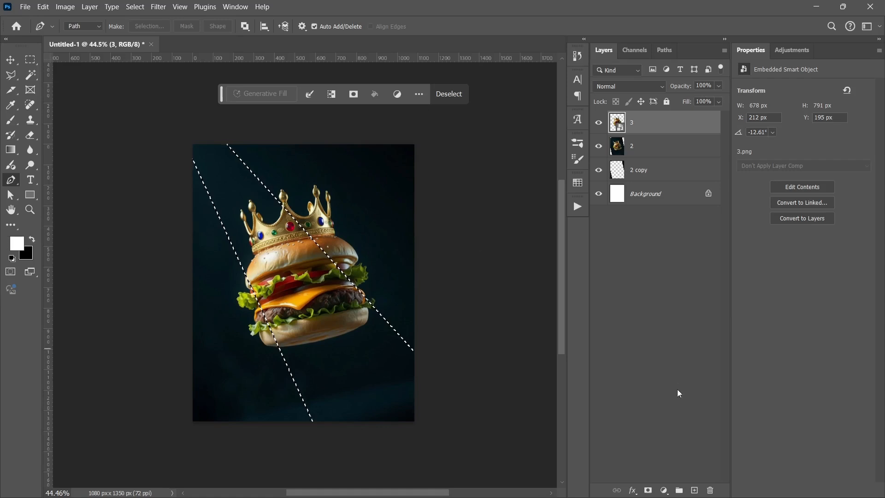
left_click(663, 490)
left_click(684, 284)
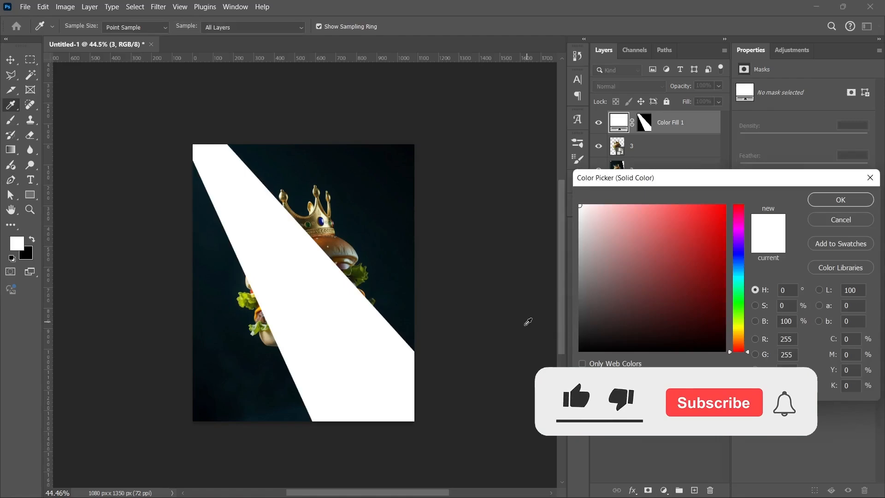
left_click(837, 203)
key("p")
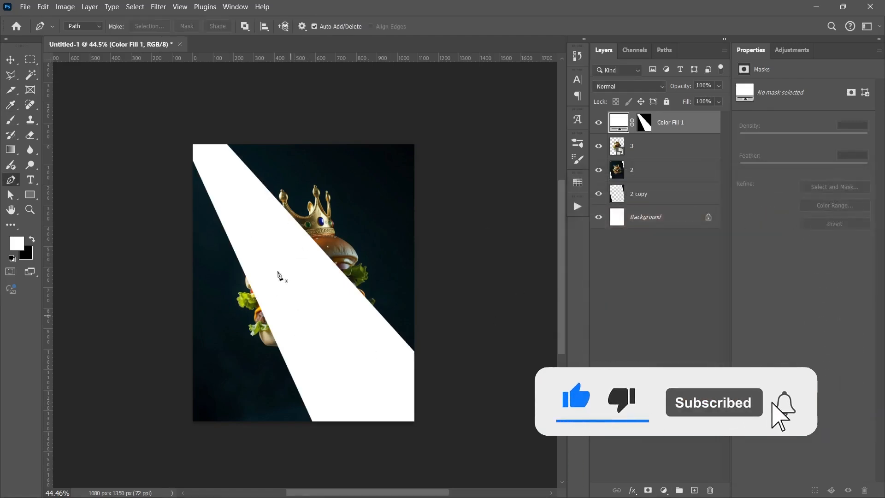
- Feather the beam fill layer's mask by 40.9 px and lower the layer's fill to 18%
left_click(644, 123)
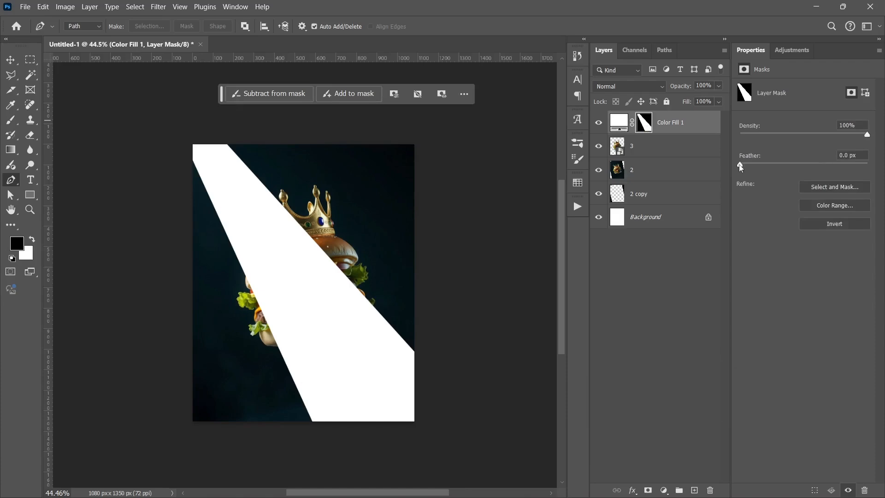
left_click_drag(740, 165, 806, 165)
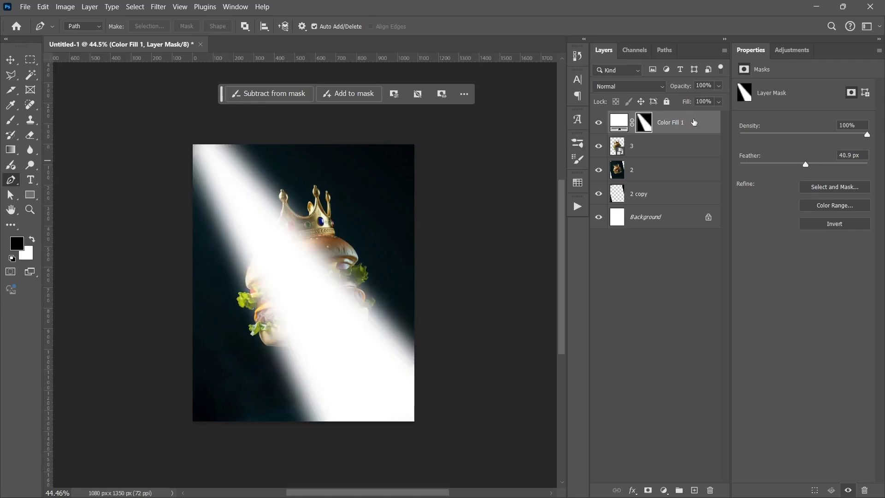
left_click(718, 102)
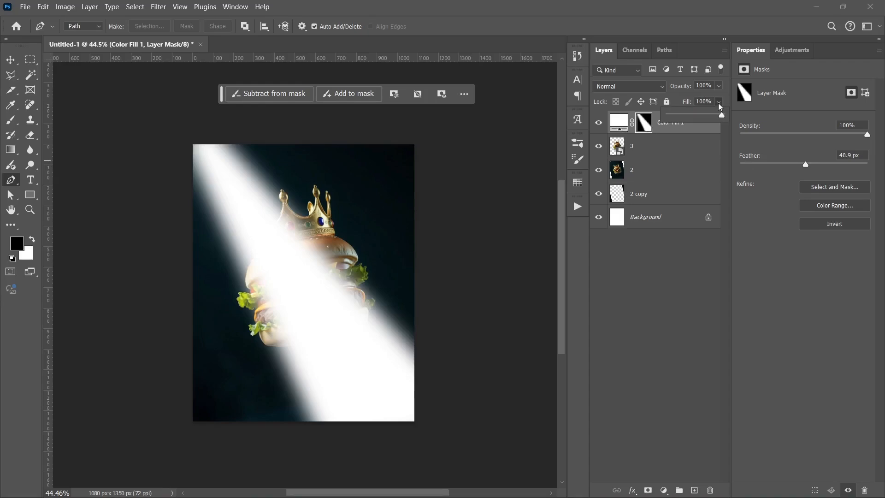
left_click_drag(686, 121, 680, 121)
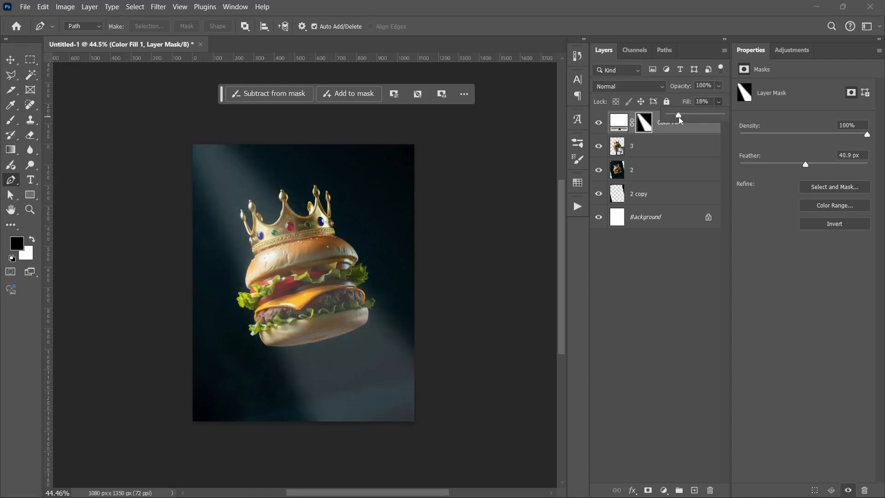
left_click(637, 279)
key("v")
left_click(624, 291)
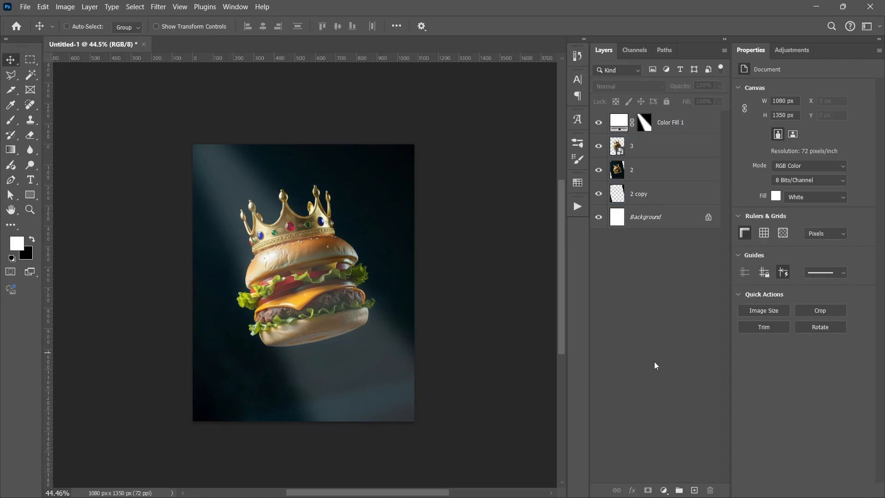
scroll(379, 343, "up", 4)
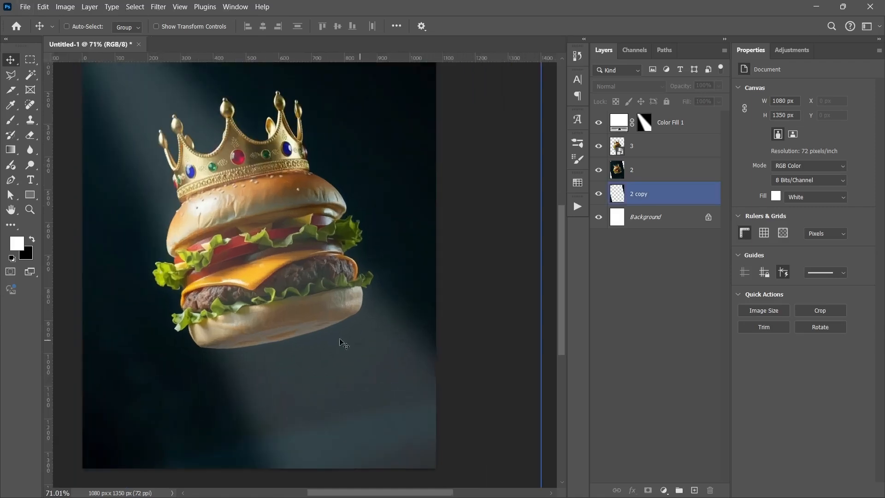
left_click_drag(245, 233, 281, 271)
scroll(282, 272, "down", 3)
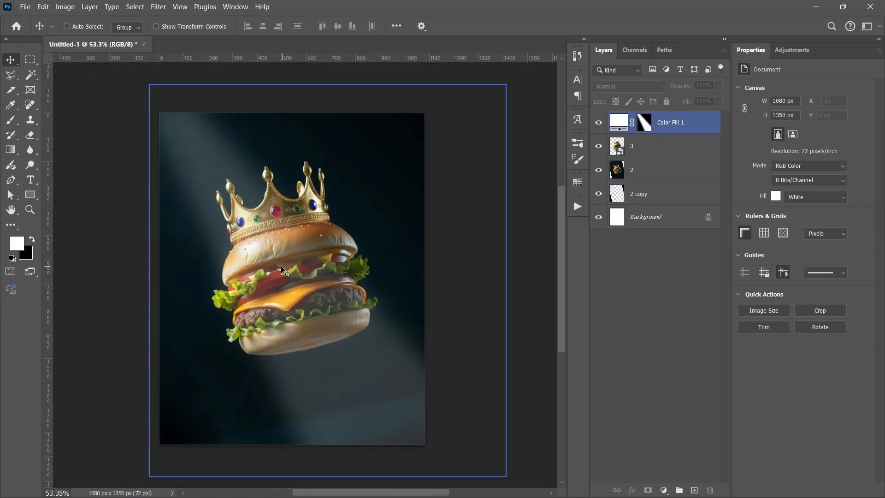
- Preview the image without the beam fill layer, and add an Exposure adjustment layer above that layer
left_click(598, 122)
left_click(598, 123)
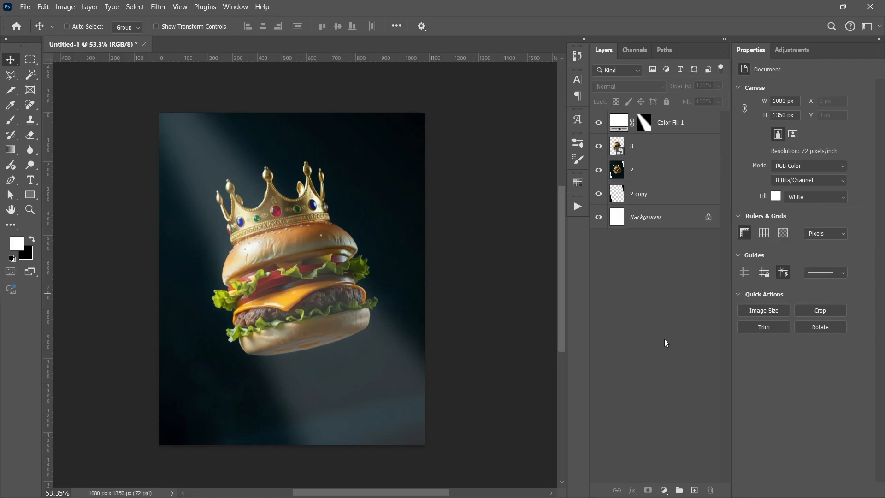
left_click(693, 141)
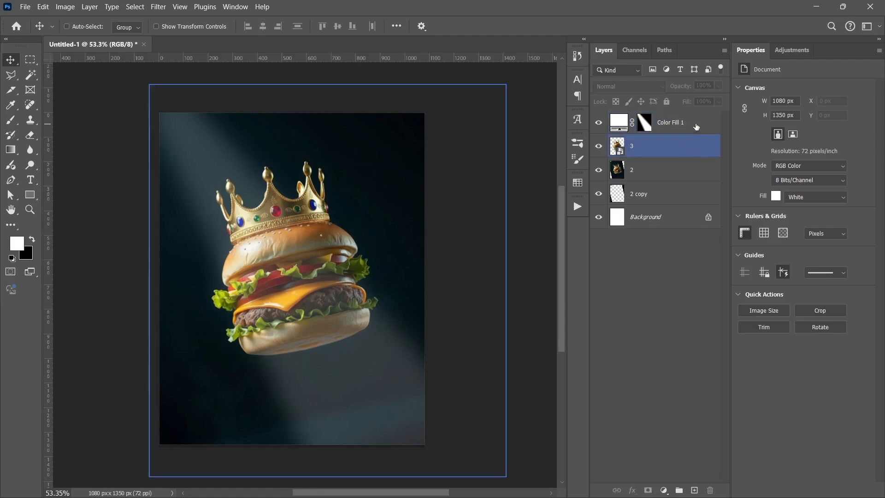
left_click(696, 127)
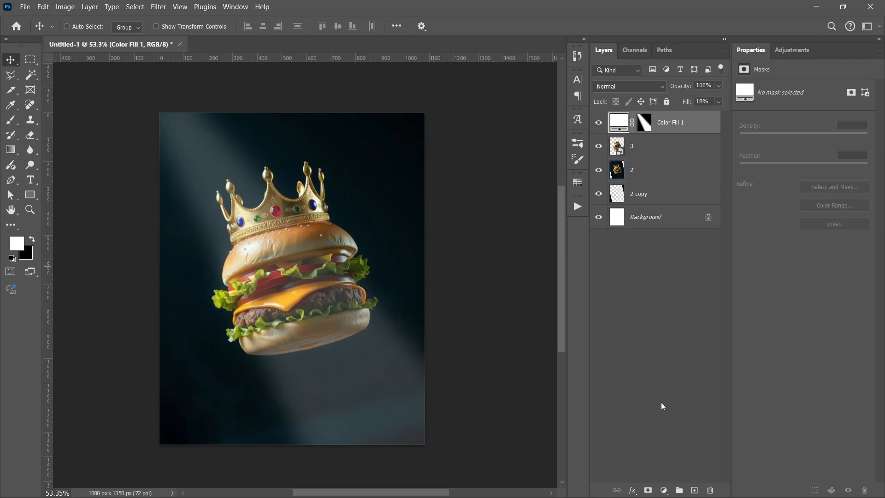
left_click(664, 490)
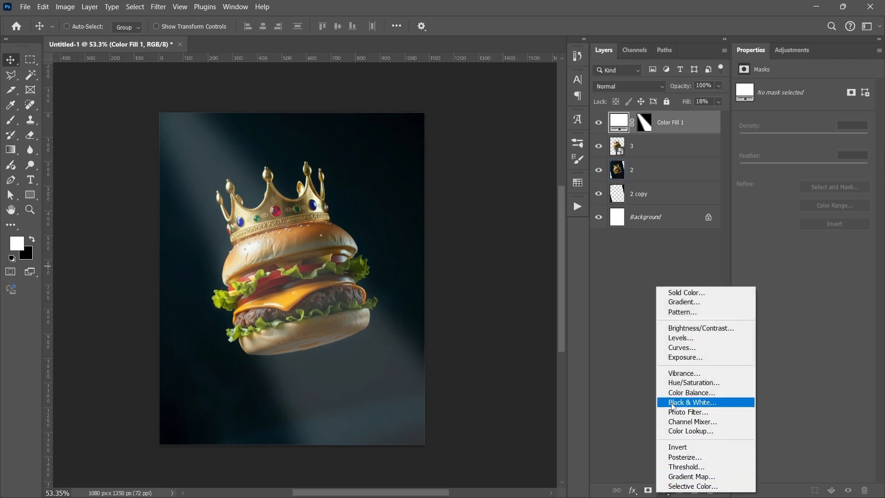
left_click(679, 356)
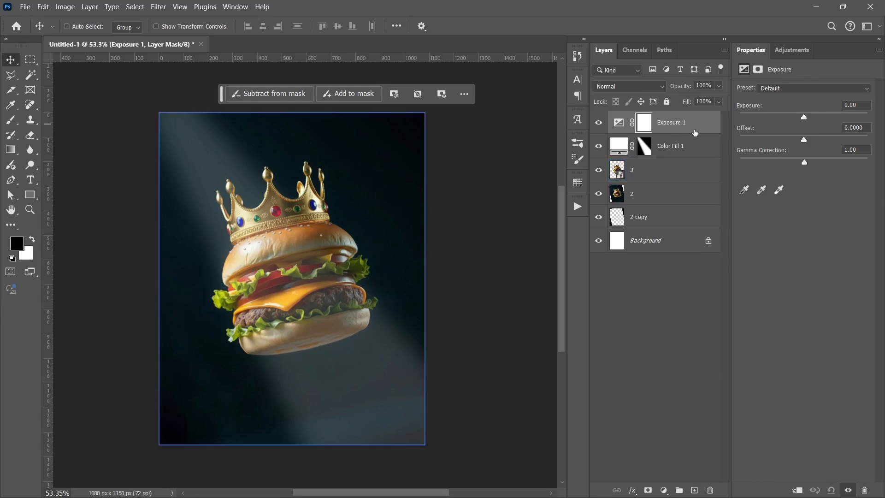
- Copy the beam fill layer's mask onto the Exposure adjustment layer, replacing its blank mask
mouse_move(692, 131)
left_mouse_down()
mouse_move(696, 156)
mouse_move(691, 136)
left_mouse_up()
left_click(682, 168)
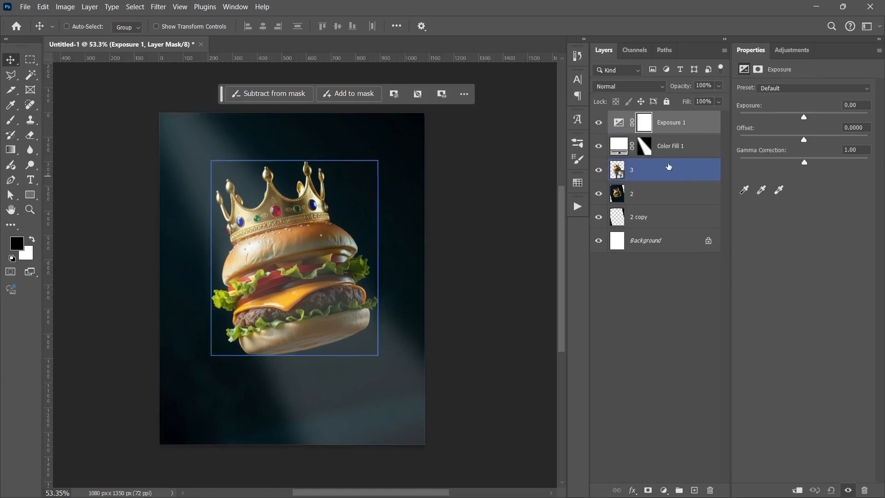
left_click(644, 148)
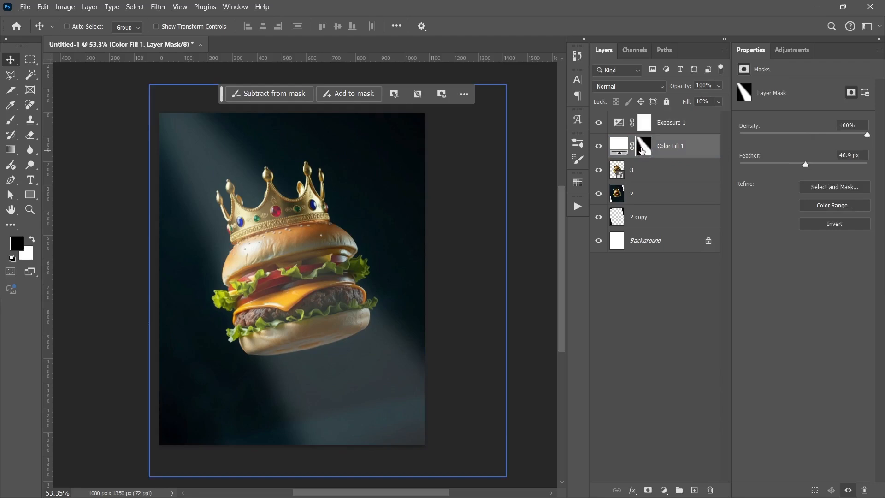
left_click_drag(643, 151, 647, 128)
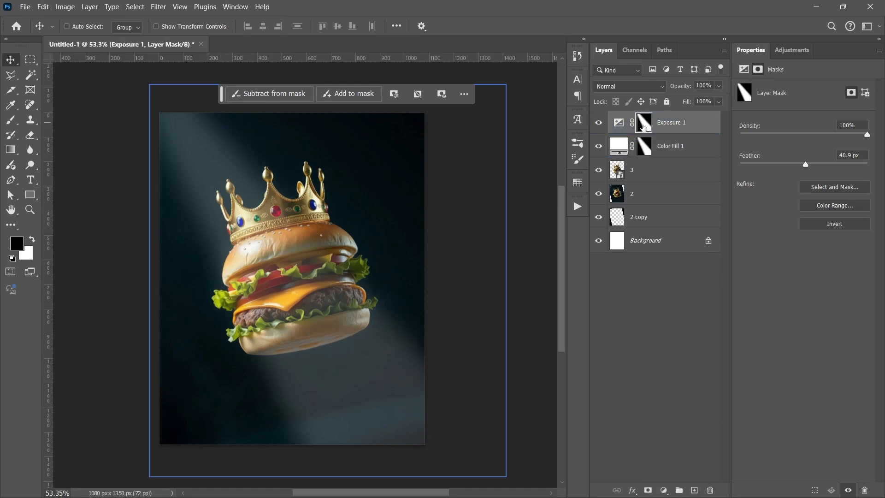
- Raise the Exposure adjustment layer's exposure to +1.17, comparing the image with and without the adjustment
left_click(619, 122)
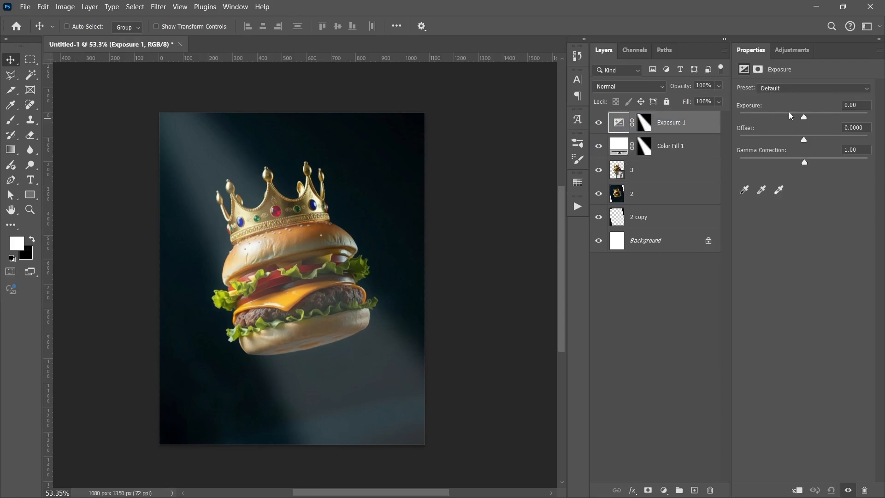
left_click_drag(804, 116, 822, 117)
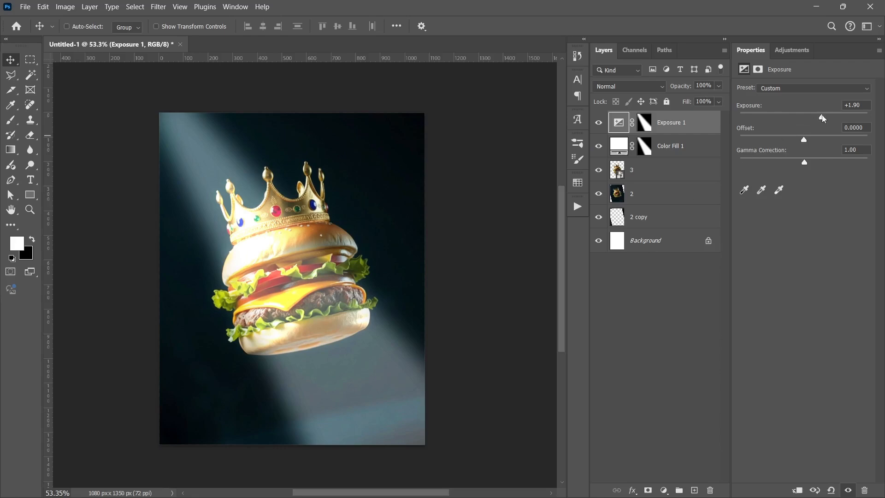
left_click_drag(823, 119, 821, 119)
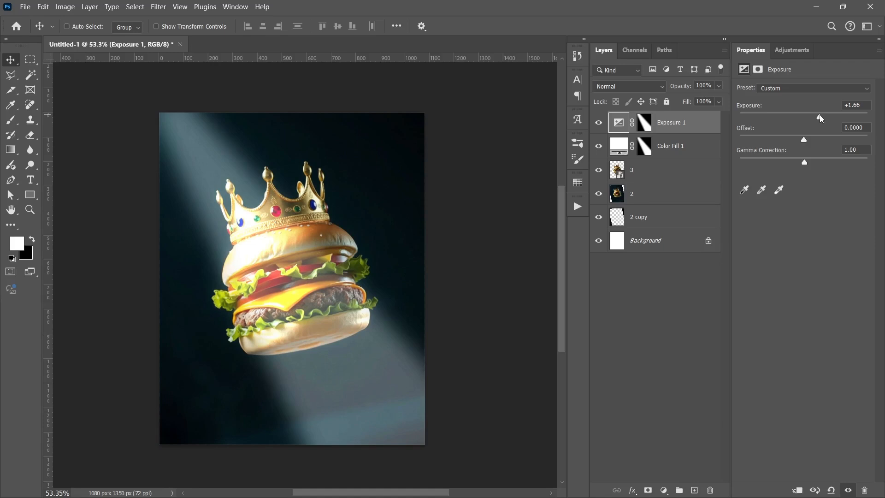
left_click(600, 124)
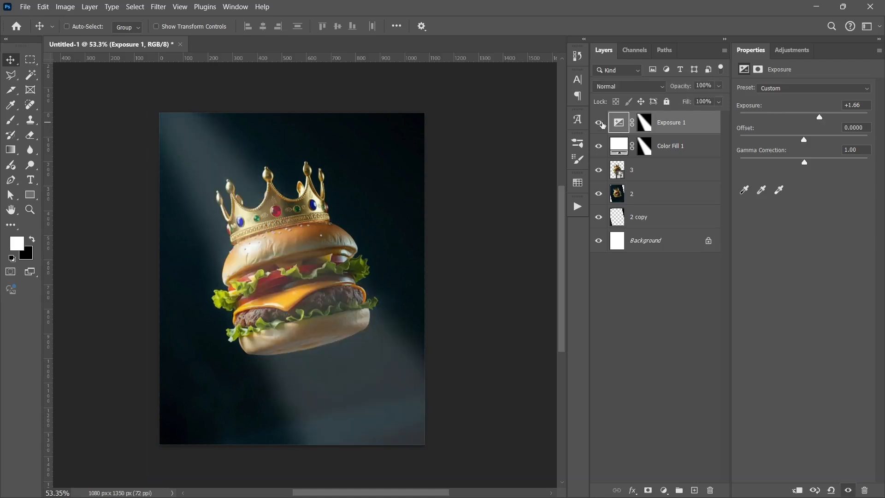
left_click(599, 123)
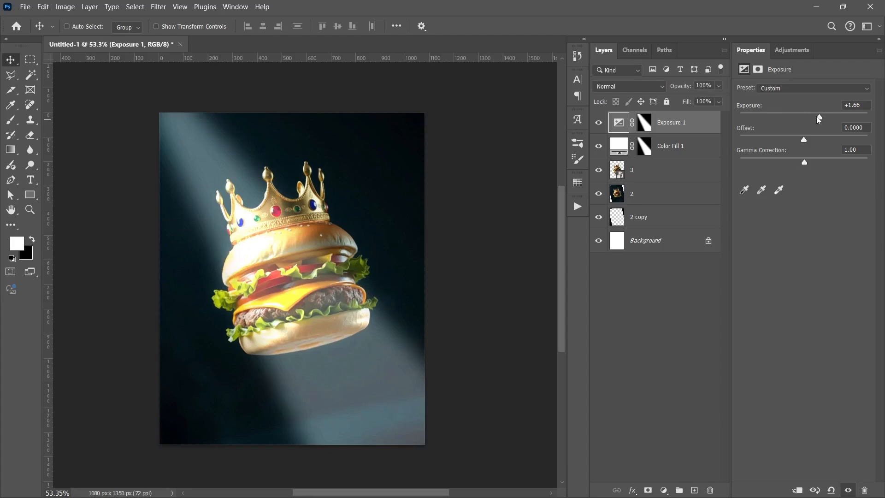
left_click_drag(819, 120, 816, 119)
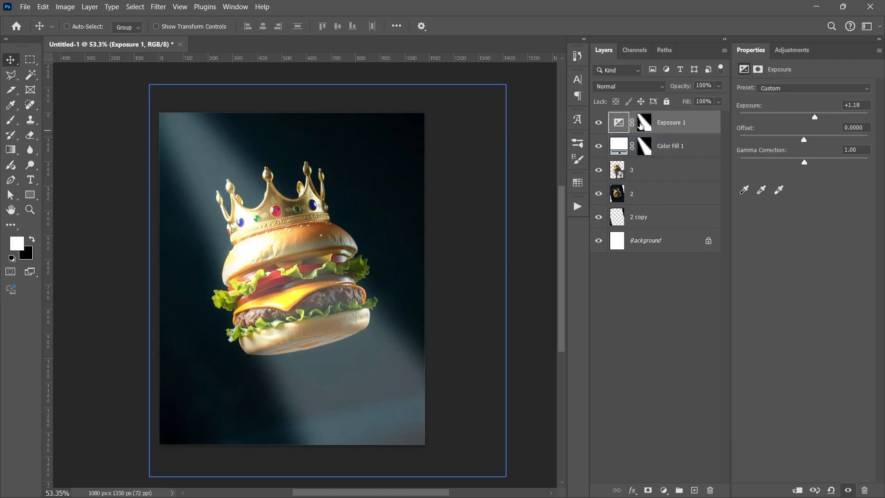
- Duplicate the Exposure adjustment layer, set the copy's exposure to -2.08 and invert its mask to darken outside the beam
left_click(613, 170)
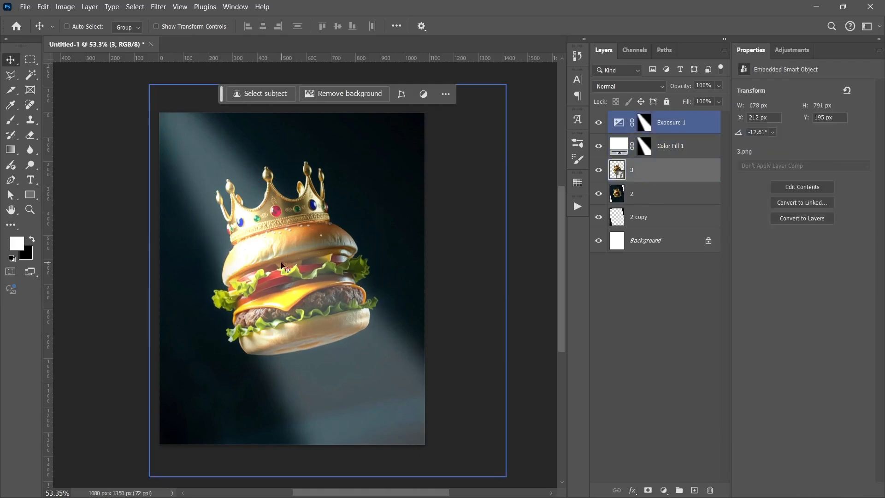
left_click(619, 123)
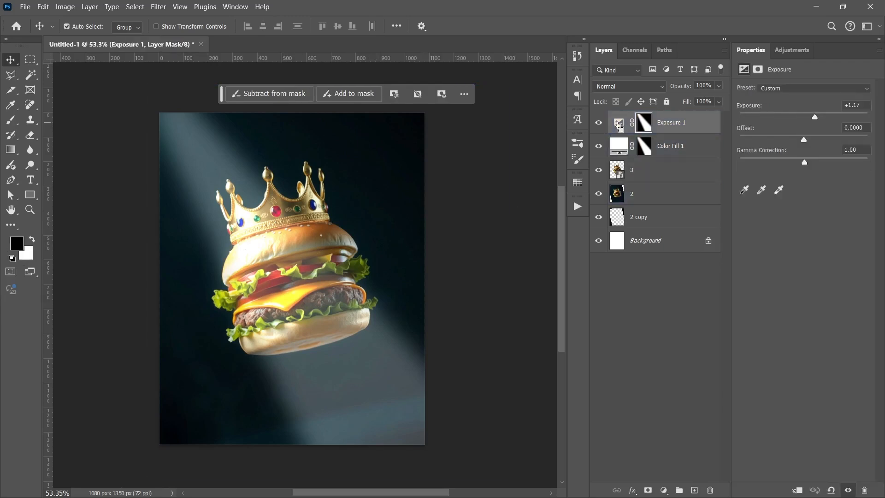
key("ctrl+j")
left_click_drag(820, 118, 784, 118)
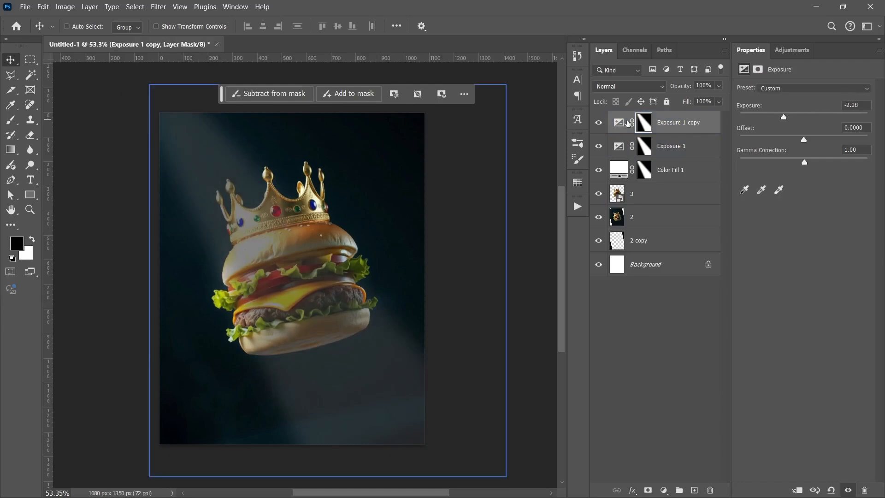
key("ctrl+i")
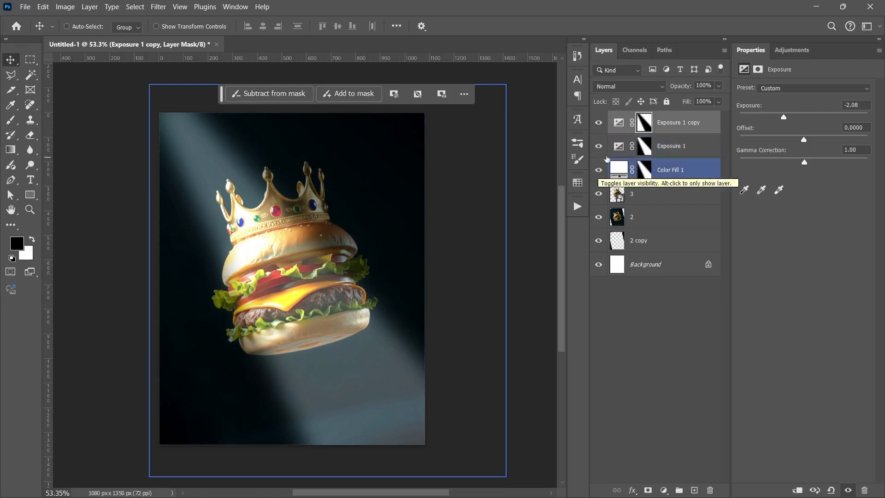
- Preview the darkening Exposure copy's effect and set its exposure to -0.81
left_click(596, 126)
left_click(597, 126)
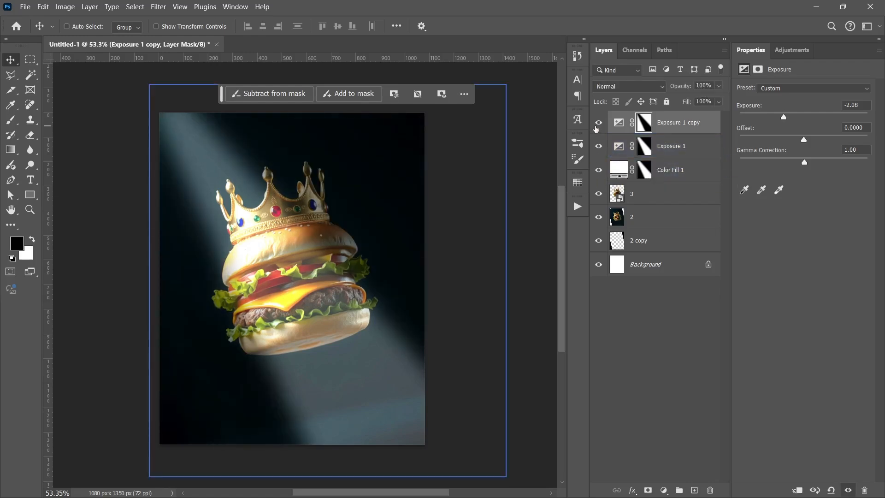
left_click_drag(785, 116, 775, 119)
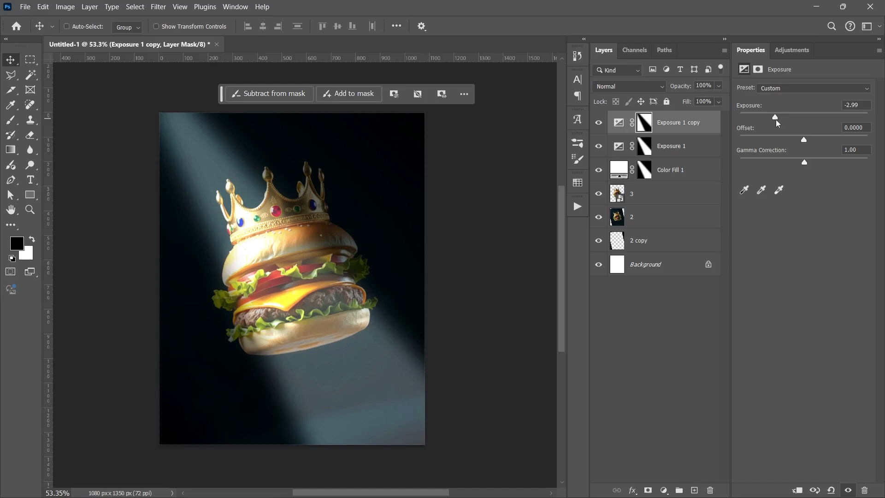
left_click_drag(775, 120, 796, 124)
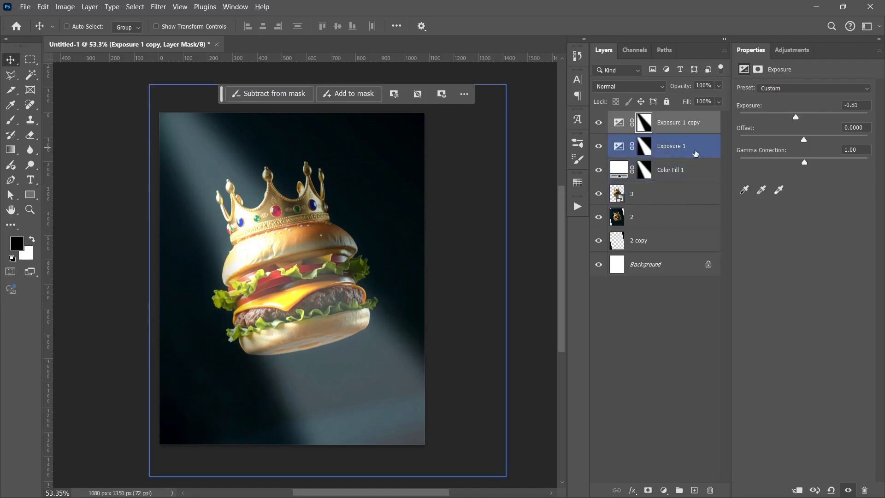
- Move both Exposure layers beneath the beam fill layer and clip them to burger layer 3, previewing the darkening copy's effect
left_click(695, 151, "shift")
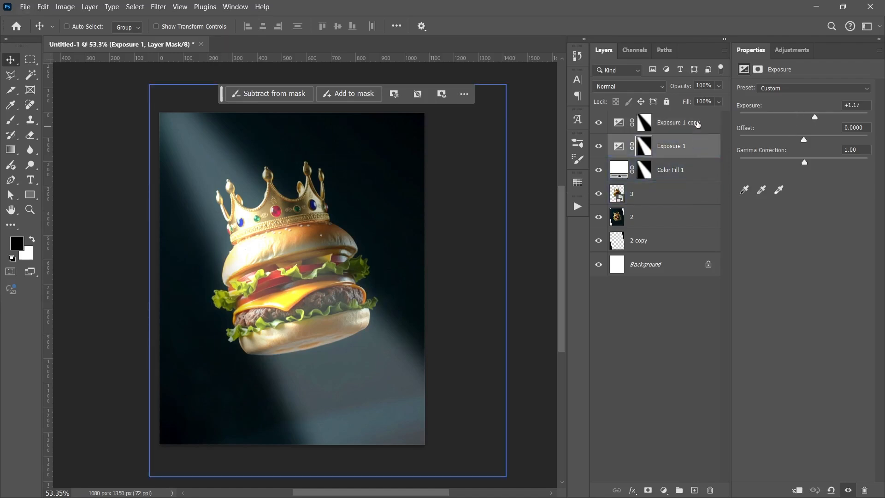
left_click_drag(695, 152, 688, 176)
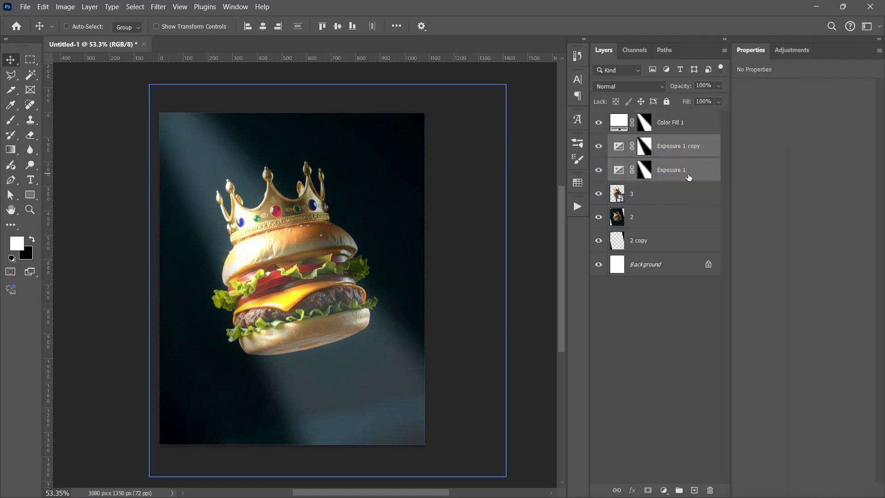
left_click(694, 175)
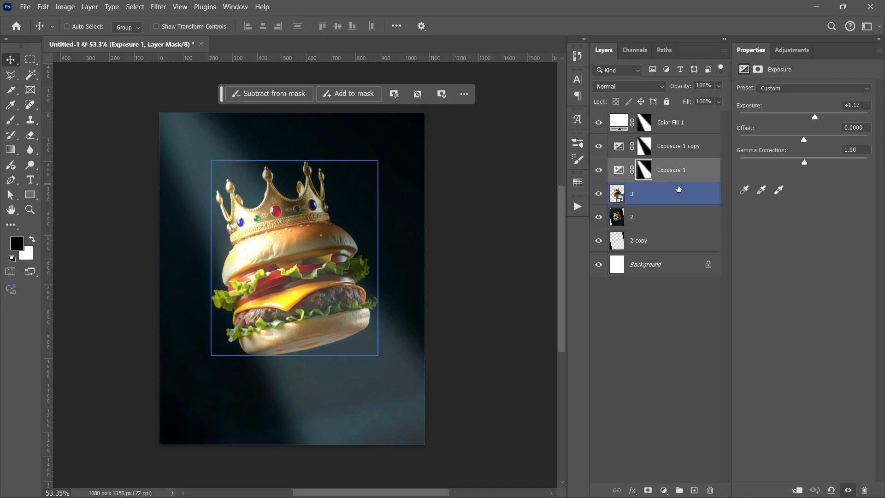
left_click(701, 176, "alt")
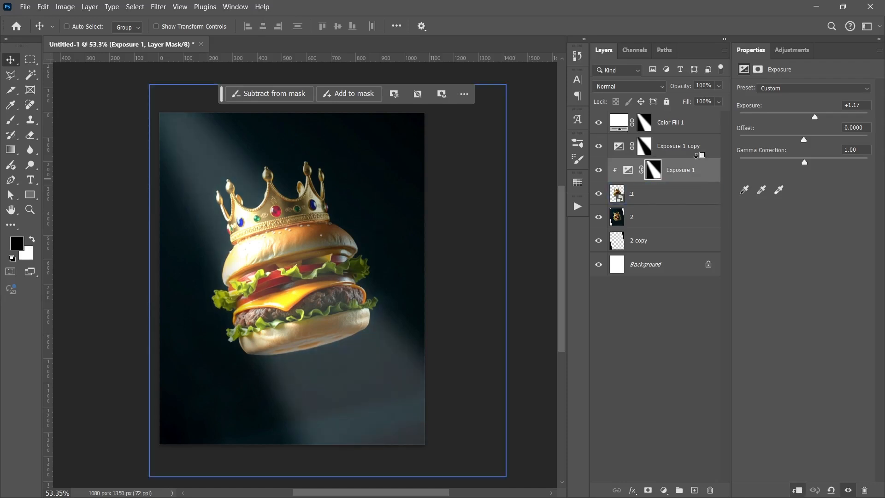
left_click(697, 157, "alt")
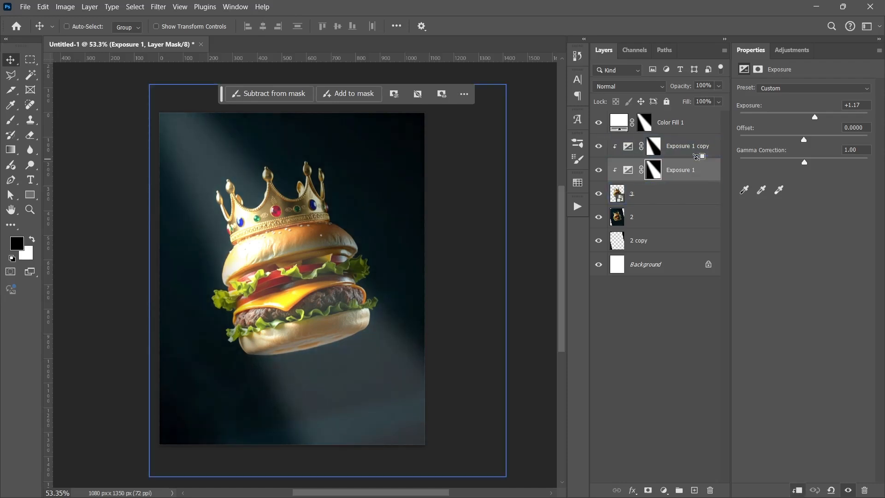
left_click(685, 357)
left_click(598, 146)
left_click(598, 146)
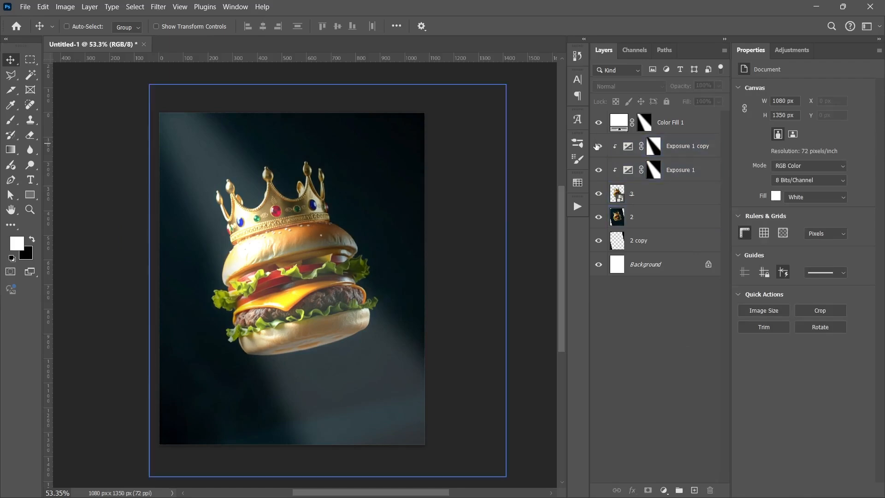
- Set the darkening Exposure copy's exposure to -3.41 and the original Exposure layer's exposure to +2.32
left_click(657, 146)
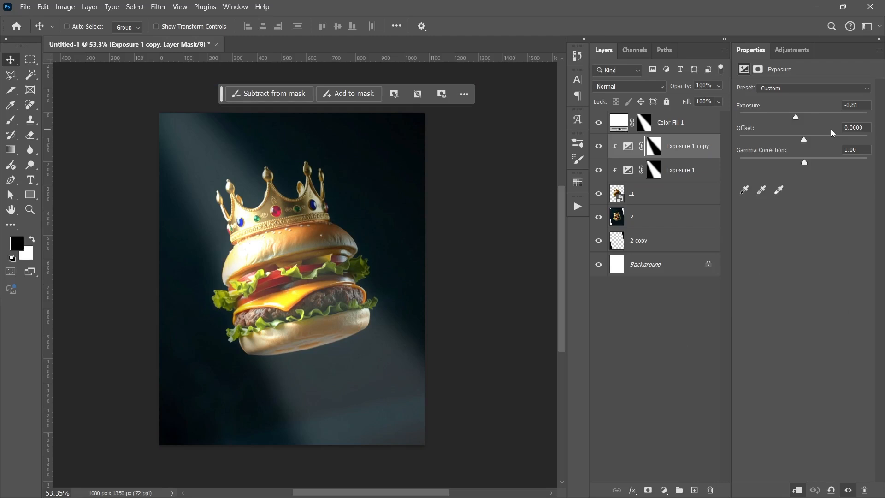
left_click_drag(795, 121, 774, 123)
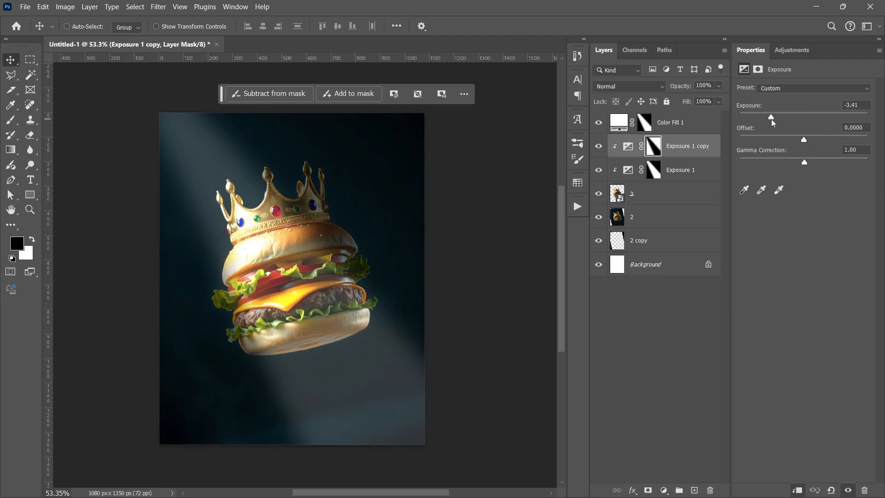
left_click(654, 170)
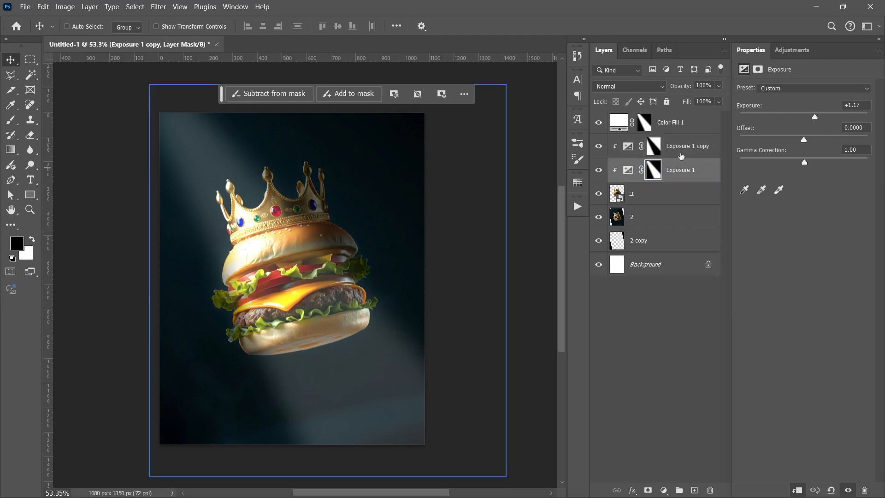
left_click_drag(816, 117, 827, 119)
left_click(685, 358)
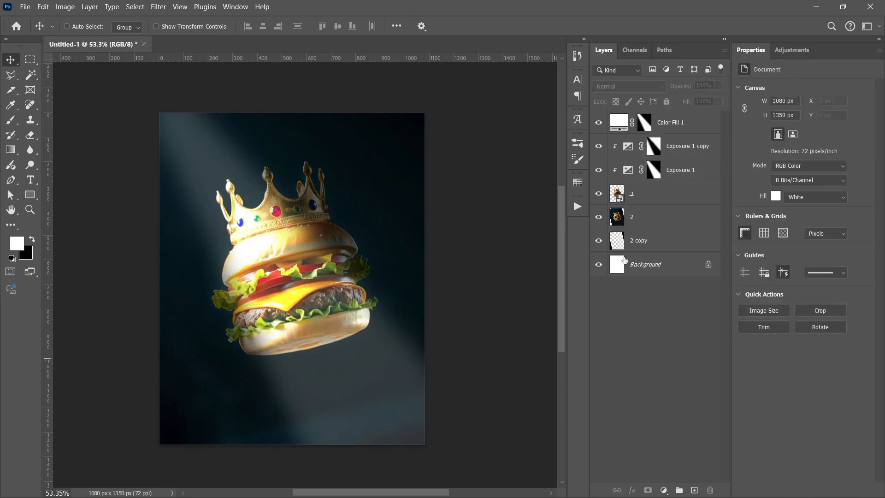
- Compare the burger with the darkening Exposure copy hidden and shown, and select that adjustment layer
left_click(633, 193)
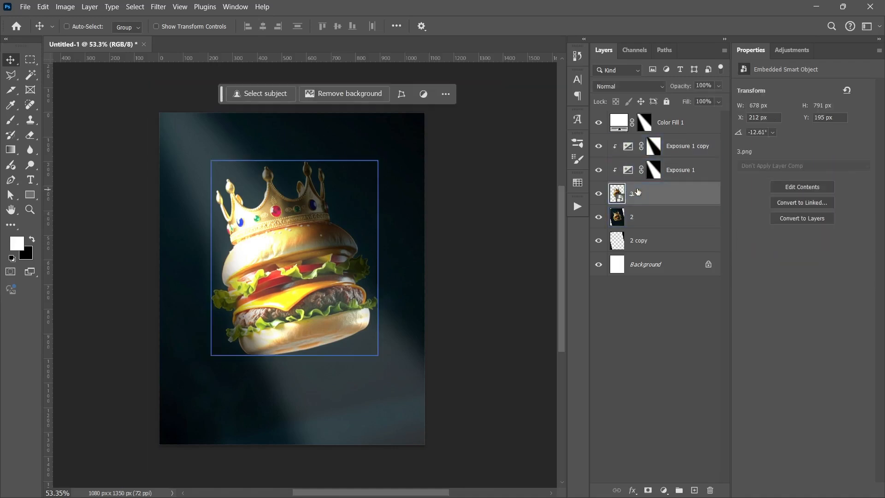
left_click(631, 169)
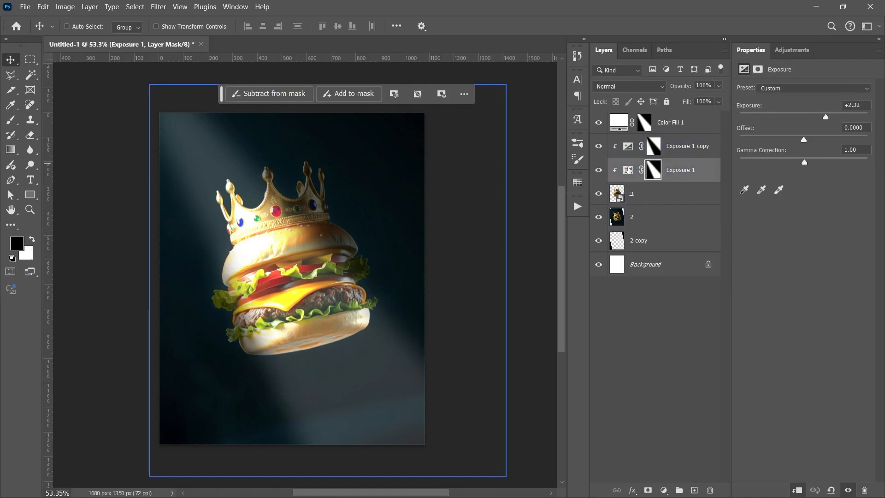
left_click(598, 146)
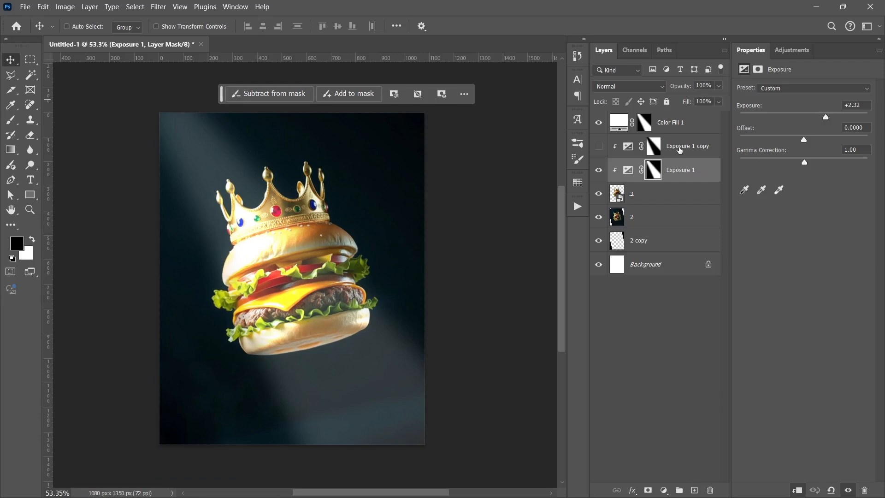
left_click(598, 146)
left_click(625, 148)
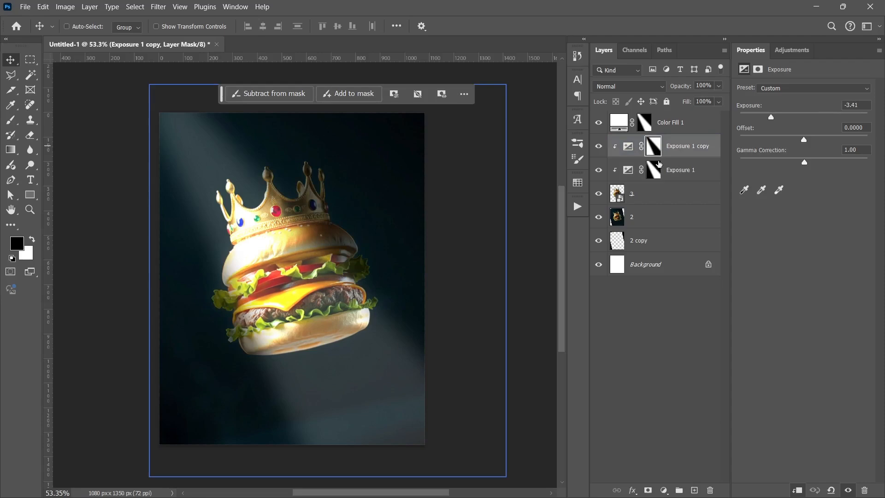
- Fine-tune the darkening Exposure copy's exposure to -3.47 and deselect all layers
left_click(655, 150)
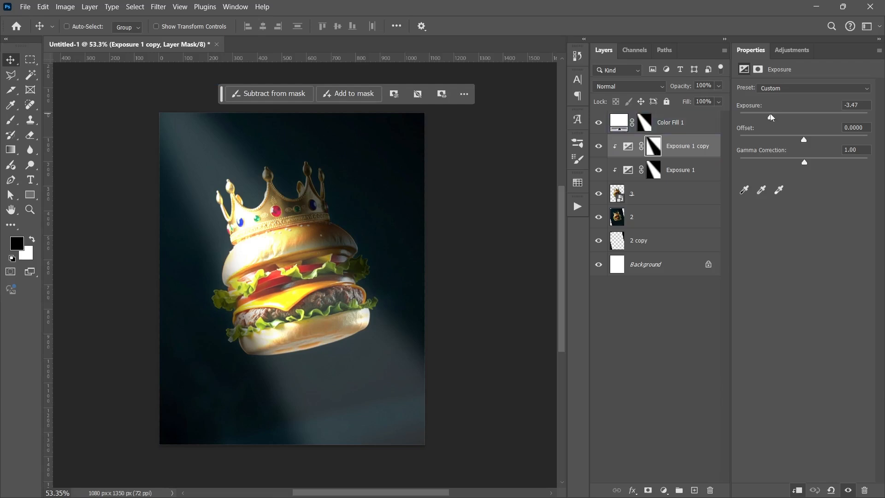
left_click(608, 350)
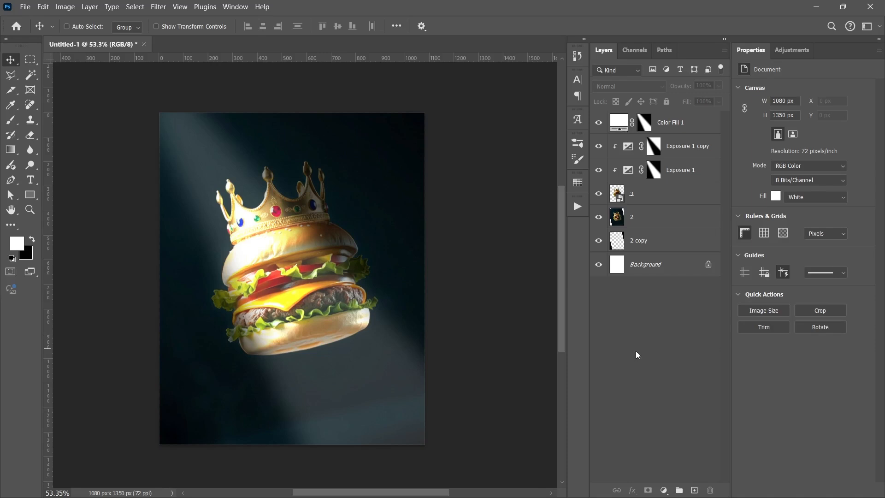
- Place the Burger King Logo image above the beam fill layer, scaled to about 120 px wide in the poster's upper-right corner
left_click(688, 121)
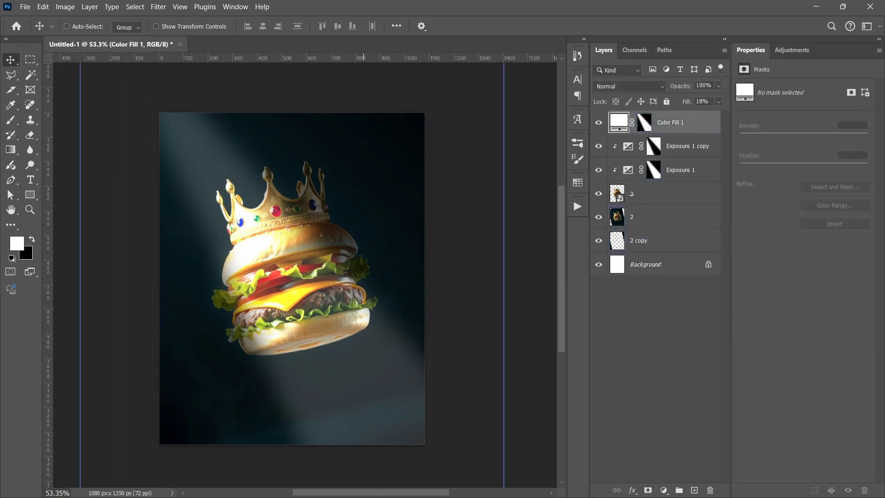
key("super")
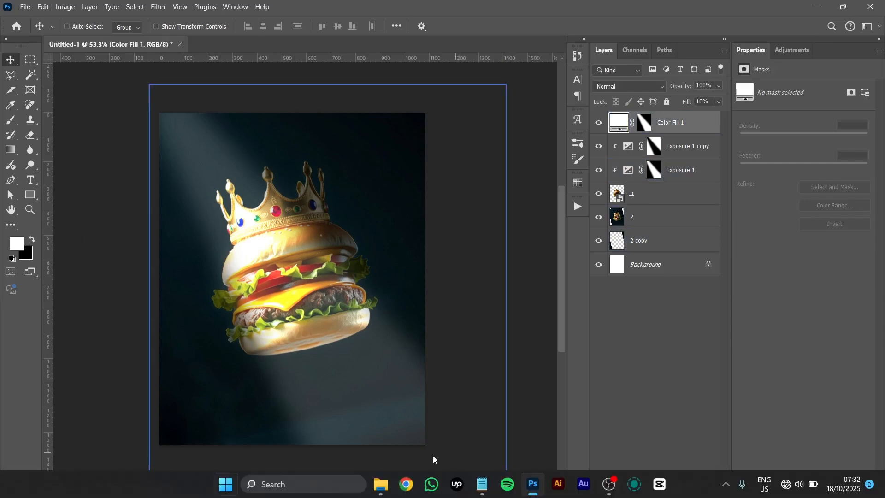
left_click(385, 489)
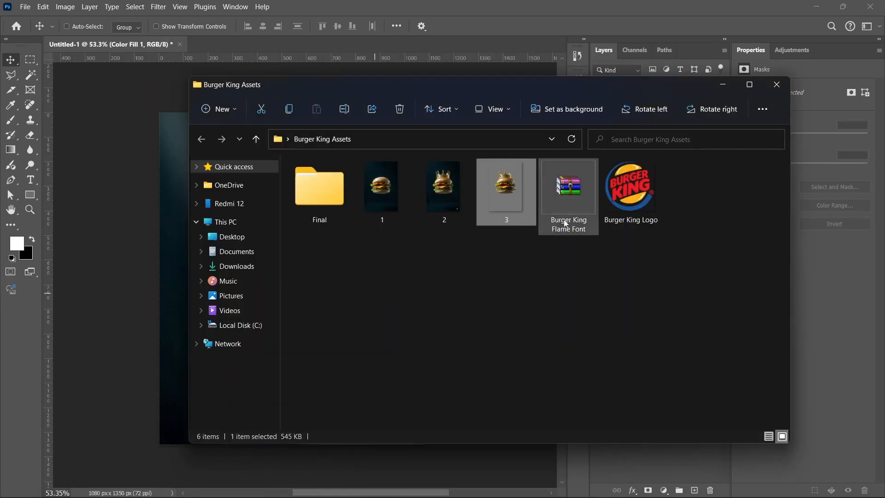
left_click(611, 208)
left_click_drag(611, 209, 220, 261)
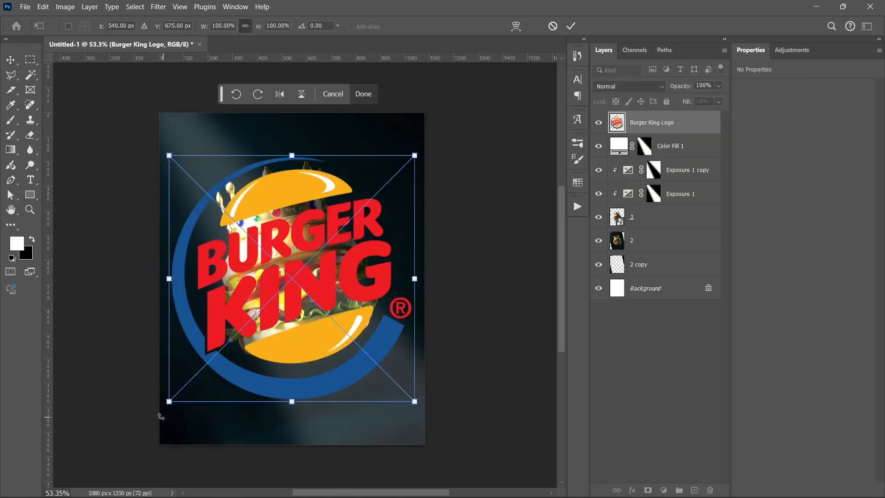
left_click_drag(169, 401, 386, 161)
left_click_drag(380, 151, 388, 142)
key("Return")
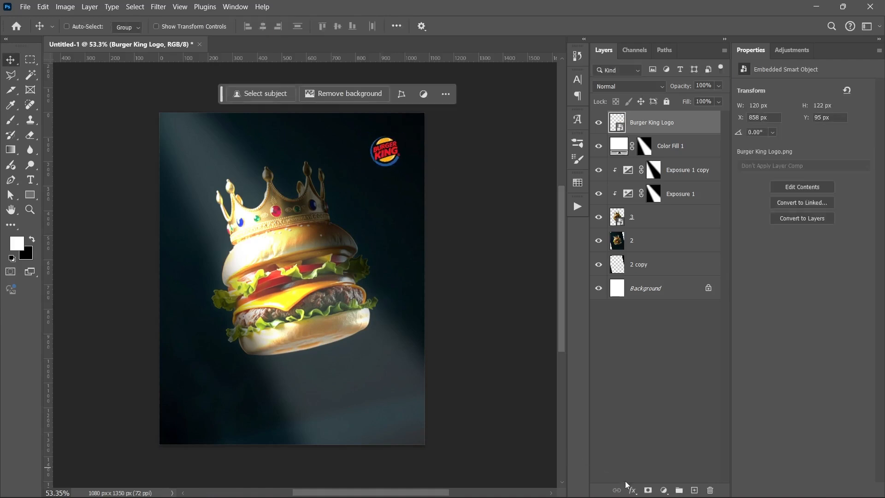
- Apply a white (ffffff) Color Overlay to the Burger King logo and collapse its effects list
left_click(632, 490)
left_click(654, 438)
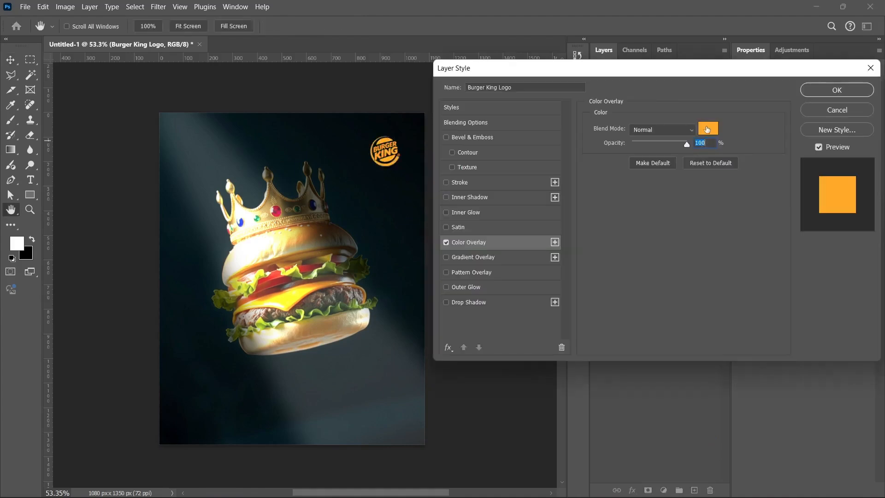
left_click(708, 128)
type("ffffff")
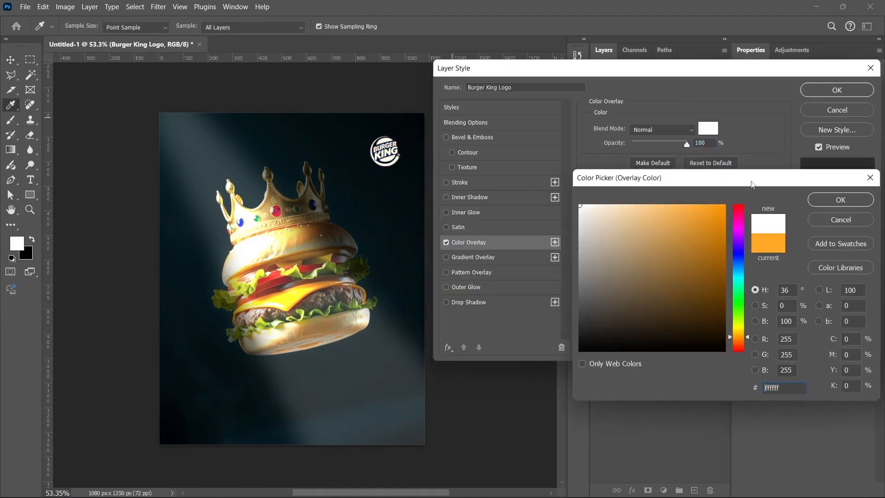
left_click(855, 204)
left_click(820, 91)
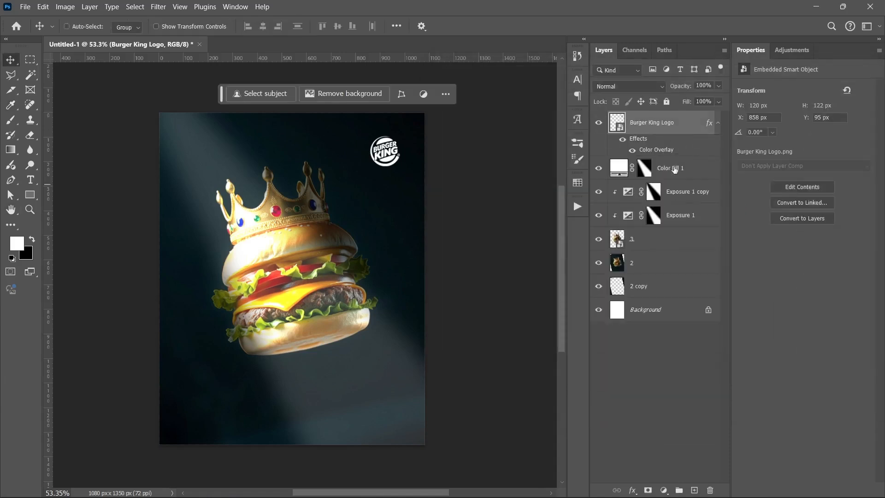
left_click(717, 124)
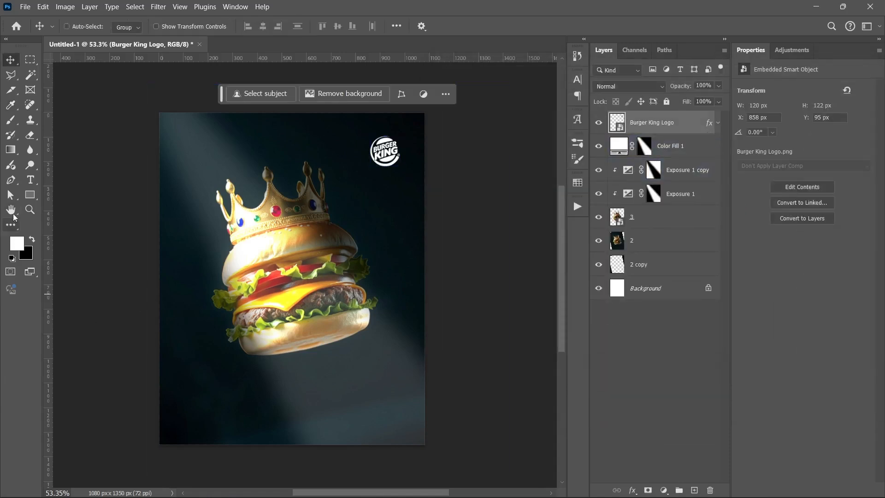
- Add the tagline "Rule the spotlight / Rule with the WHOPPER!" copied from the Notepad note, and position it below the burger
left_click(29, 180)
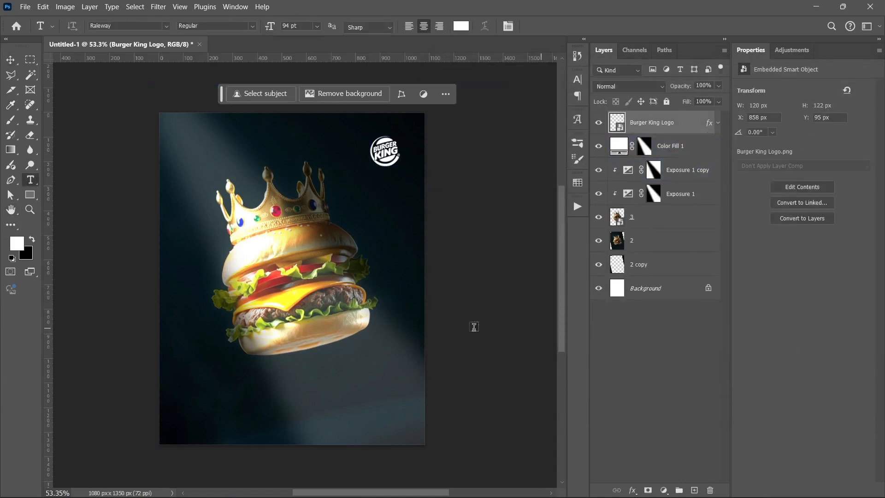
left_click(210, 381)
left_click(482, 483)
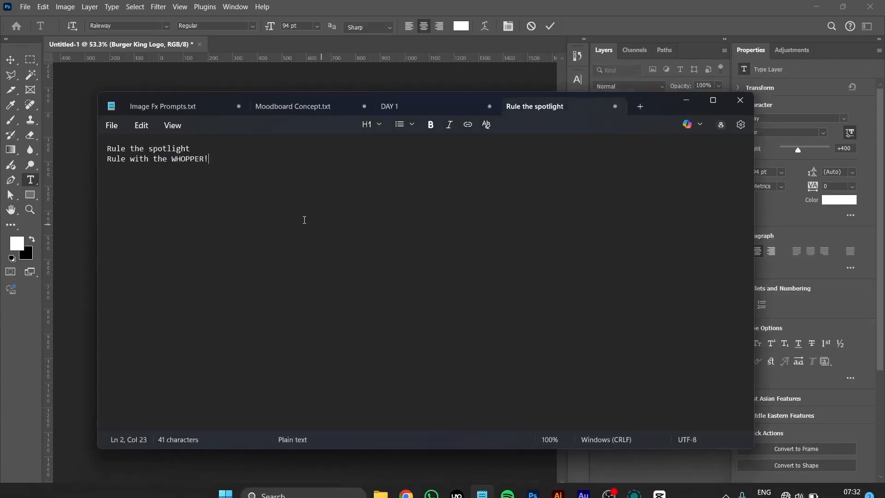
key("ctrl+a")
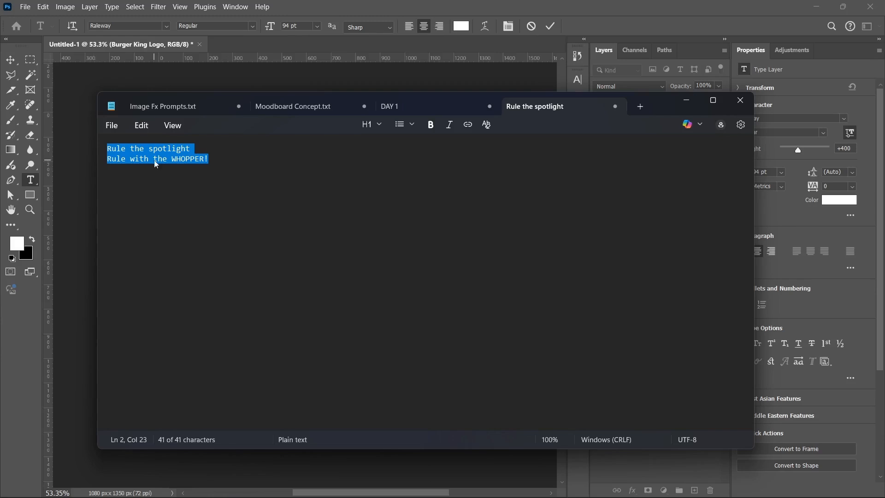
left_click(685, 98)
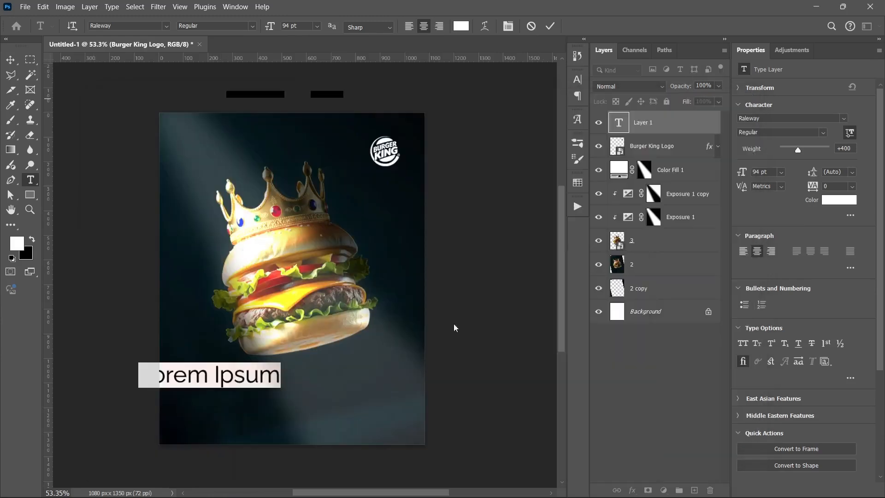
key("ctrl+v")
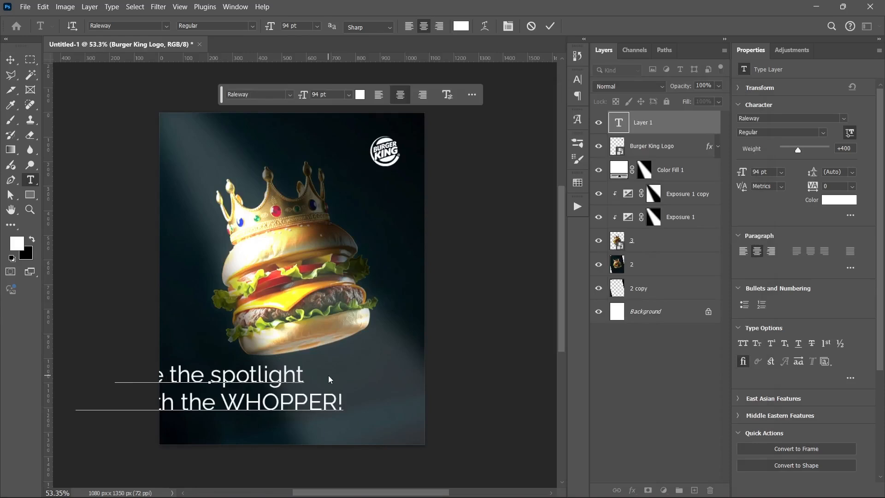
key("ctrl+Return")
key("v")
left_click_drag(267, 401, 350, 407)
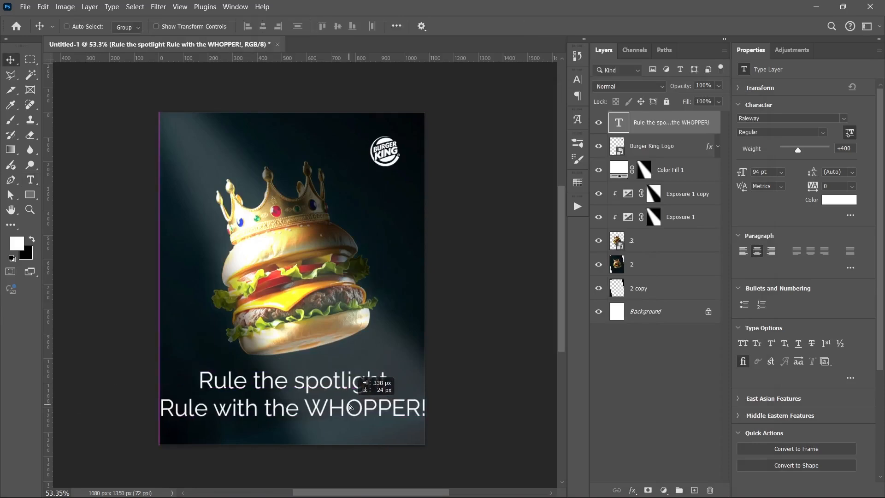
key("ctrl+t")
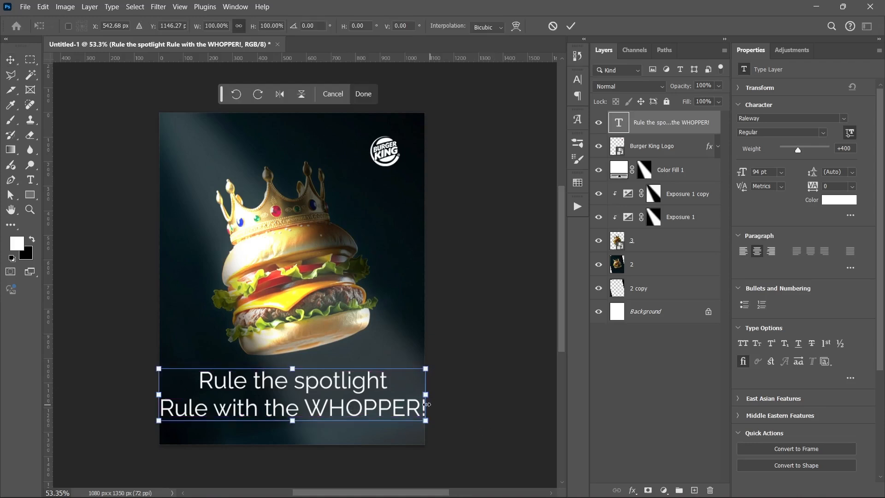
left_click_drag(426, 404, 345, 398)
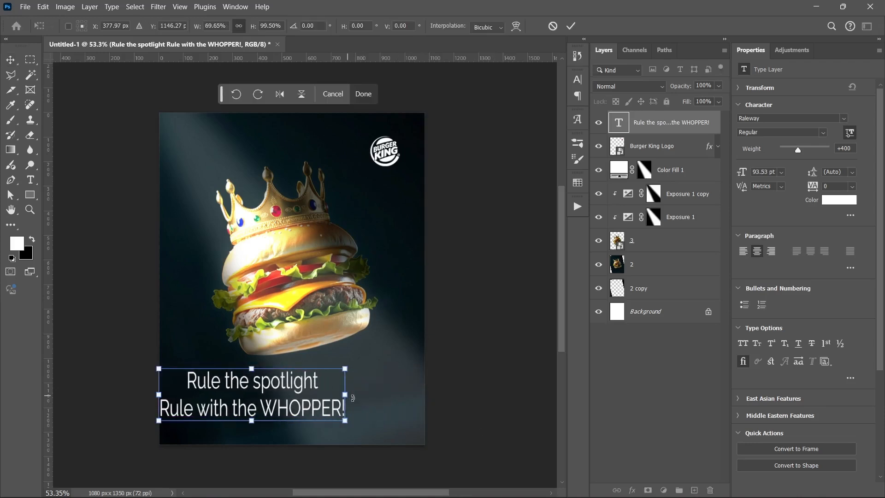
left_click(553, 26)
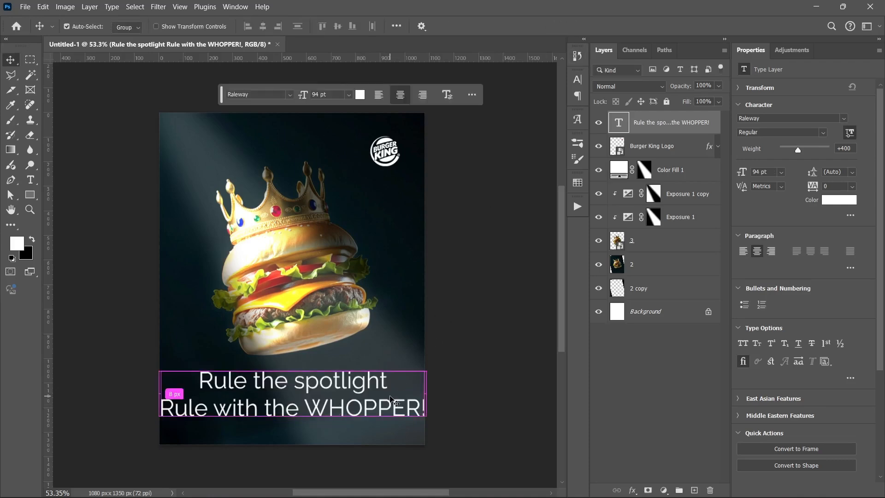
- Scale the tagline proportionally down to about 56.72 pt and reposition it beneath the burger
key("ctrl+t")
left_click_drag(429, 396, 323, 395)
left_click_drag(268, 407, 322, 411)
key("Return")
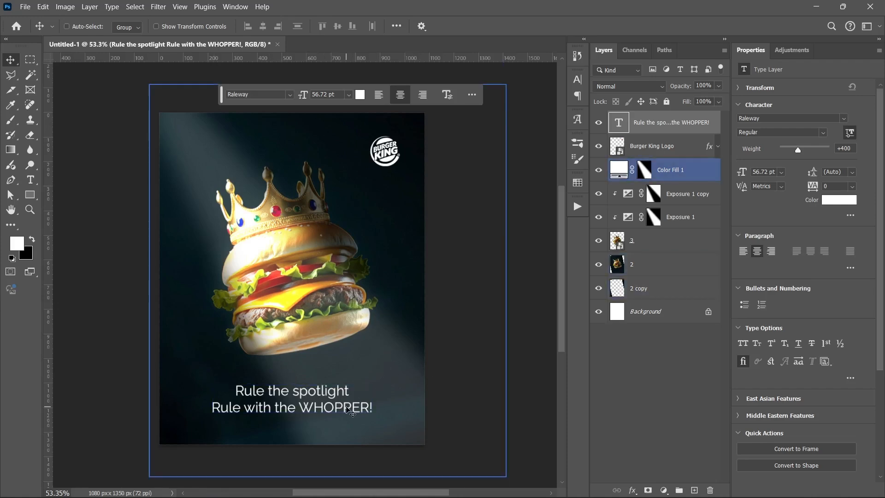
- Set alignment to the canvas and center the tagline horizontally on the poster
left_click(397, 25)
left_click(428, 132)
left_click(429, 153)
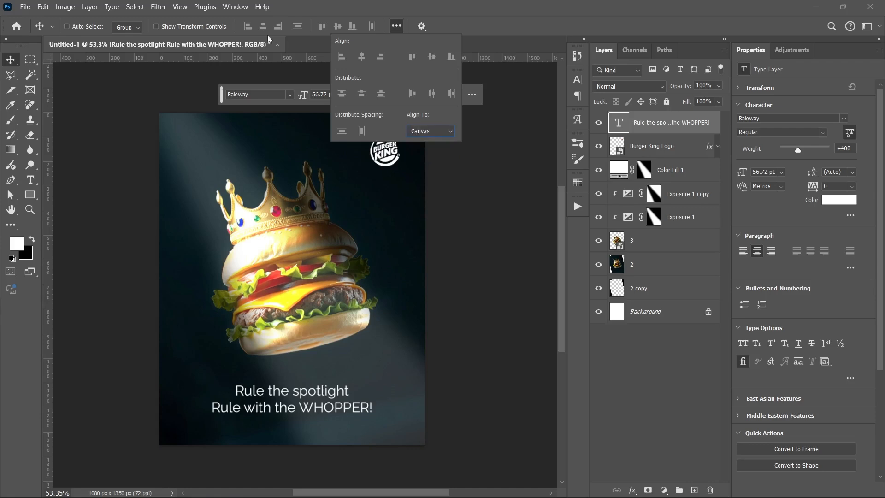
left_click(263, 26)
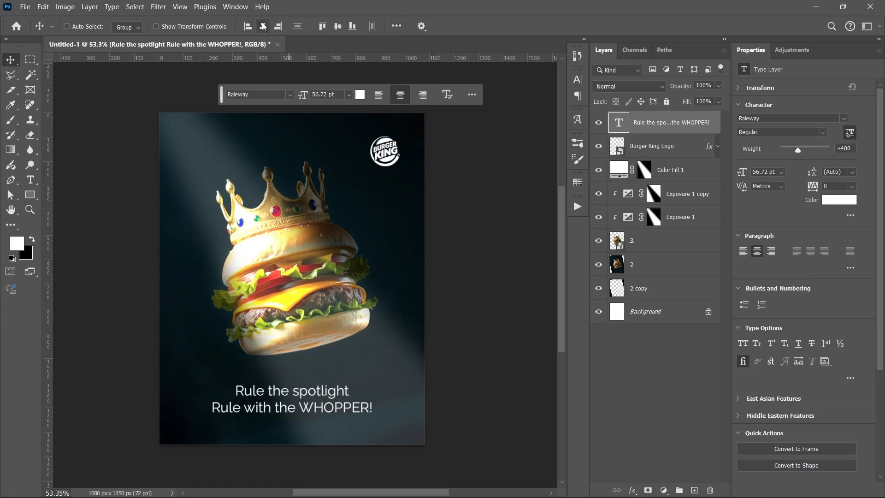
- Change the tagline's font to Flame Regular
left_click(844, 119)
type("f")
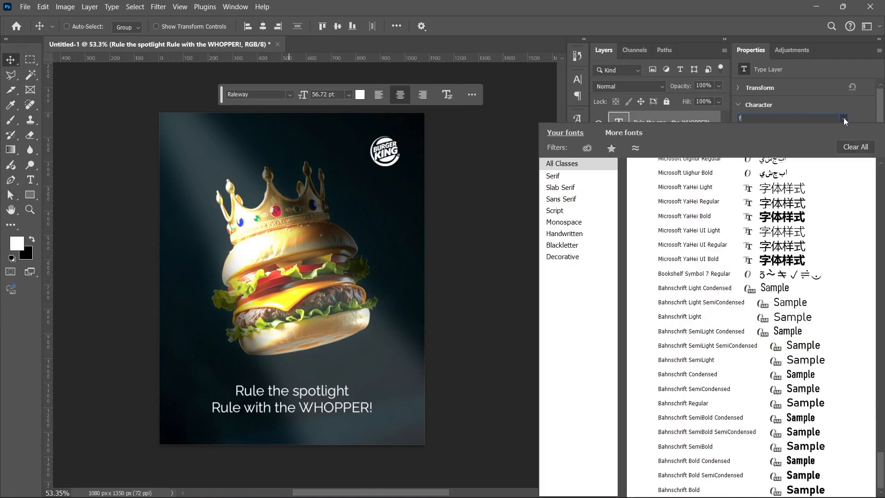
type("la")
left_click(721, 185)
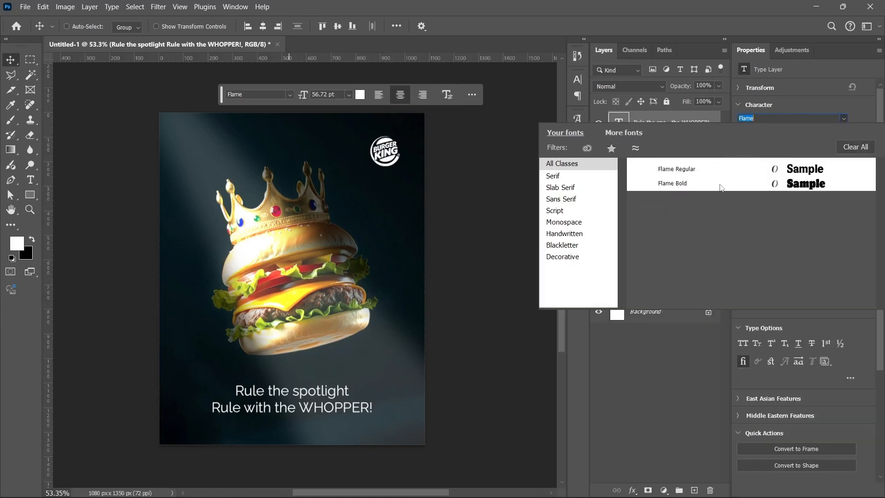
left_click(694, 169)
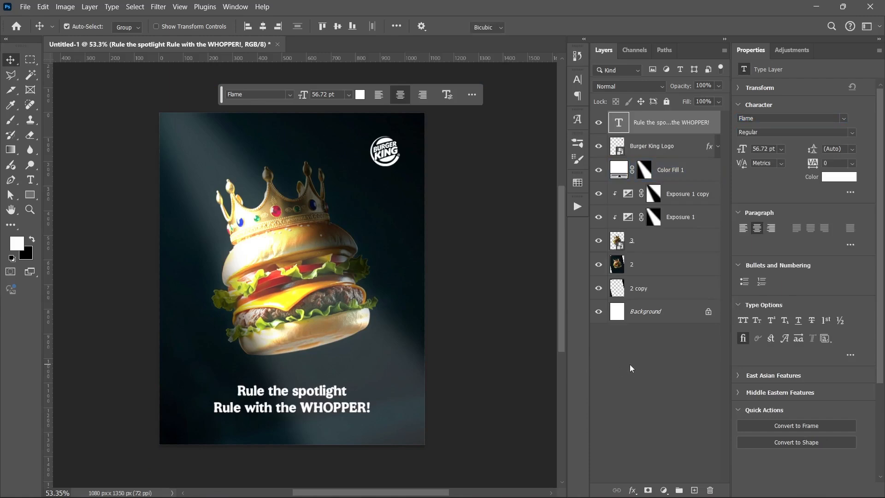
- Enlarge the tagline proportionally from its center to about 700 px wide
key("ctrl+t")
left_click_drag(372, 401, 381, 402)
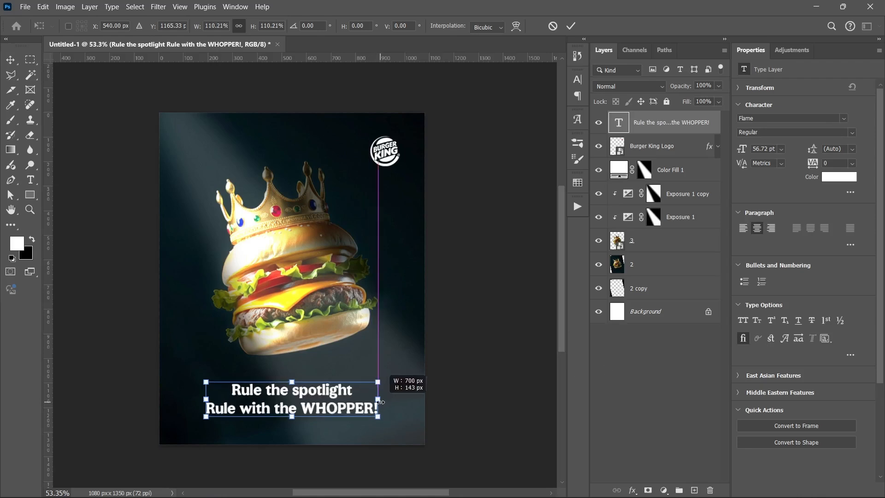
key("Return")
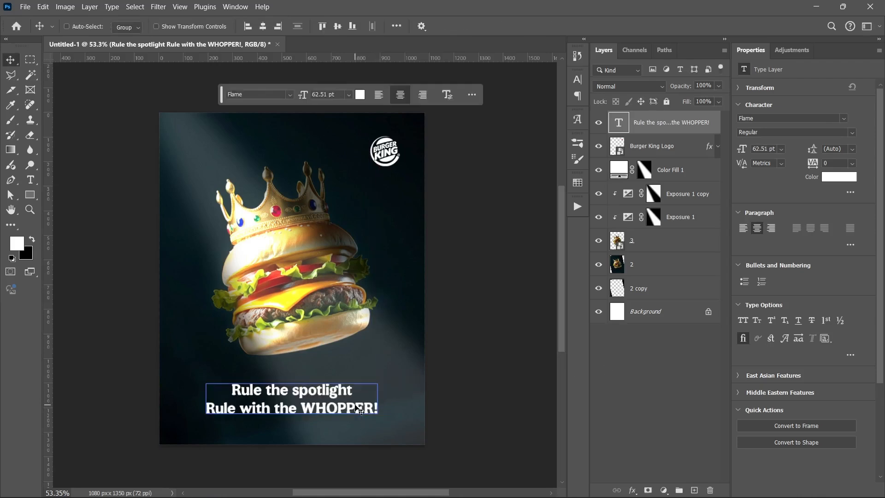
- Recolor only the word "WHOPPER!" in the tagline to a bright golden yellow with a hue of 45°
double_click(306, 407)
left_click(454, 408, "shift")
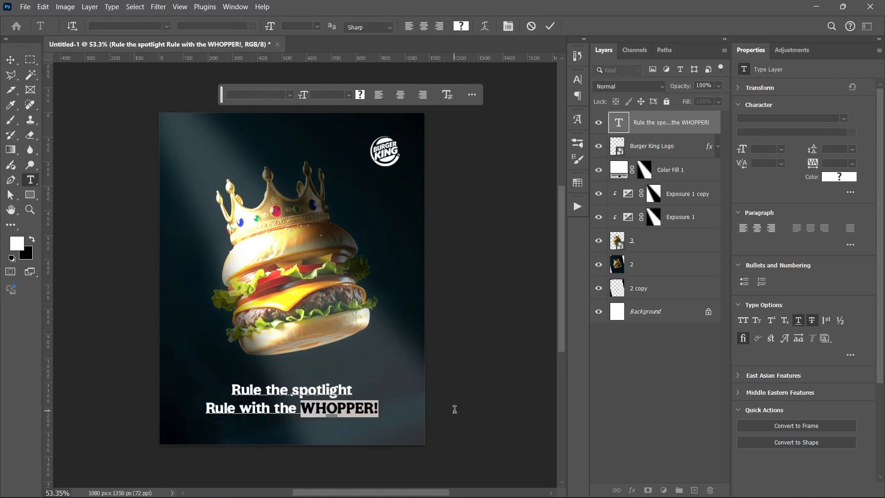
left_click(828, 179)
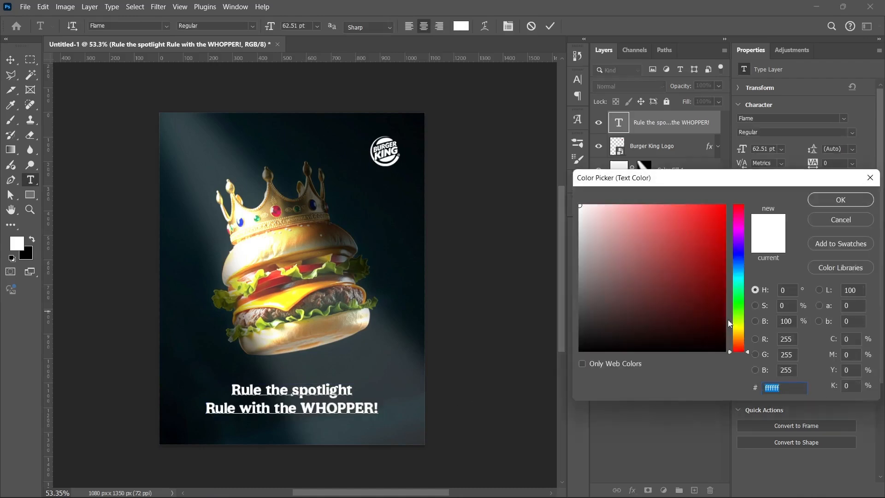
left_click(741, 334)
left_click_drag(702, 279, 725, 206)
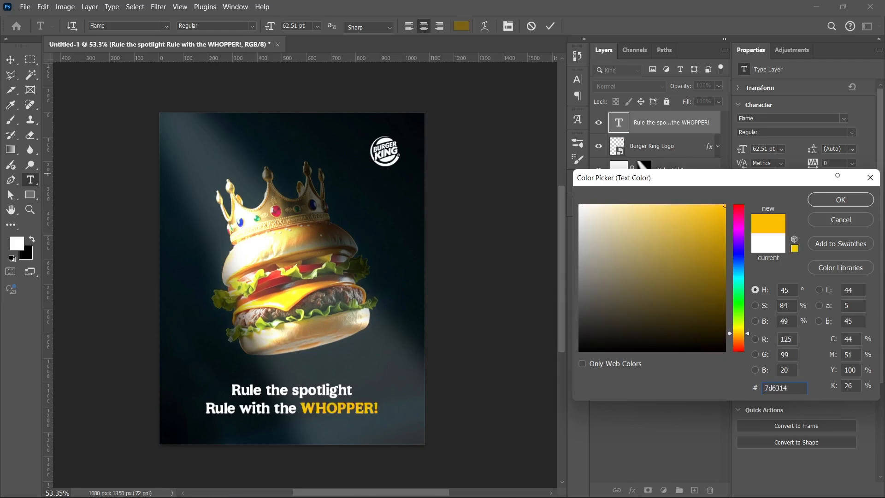
left_click(841, 199)
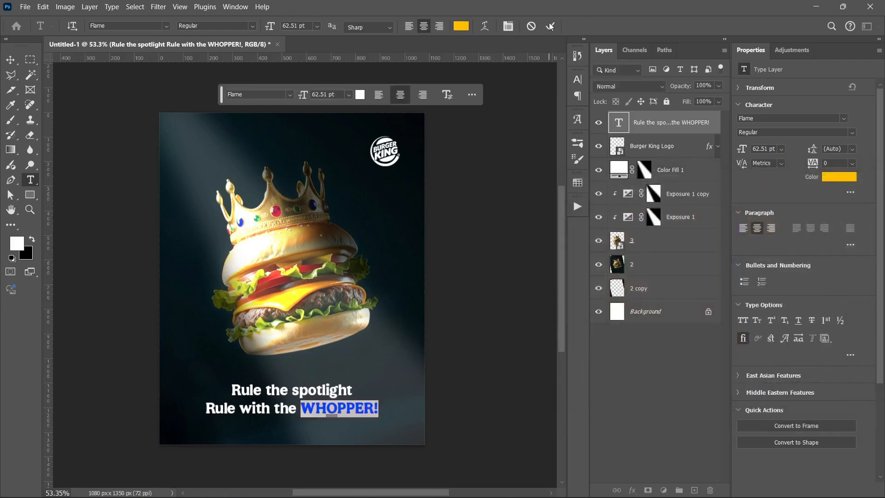
key("ctrl+Return")
key("v")
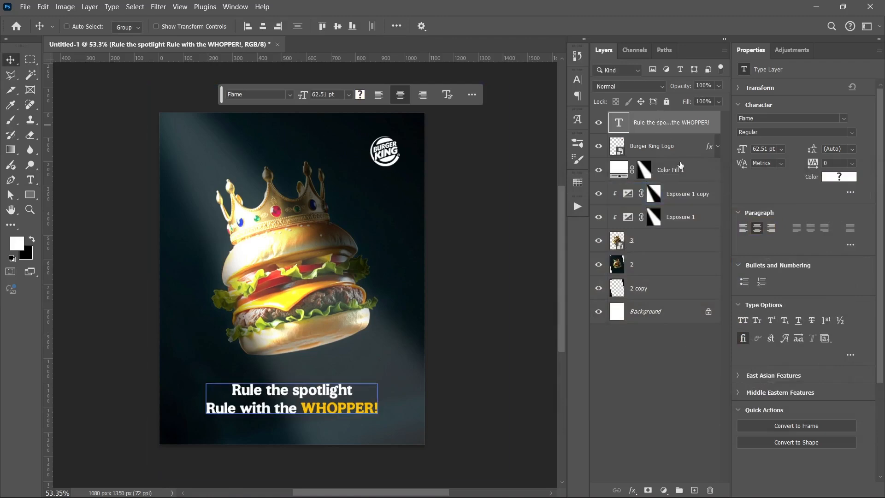
- Add a new layer above the tagline and fill it with black
left_click(695, 491)
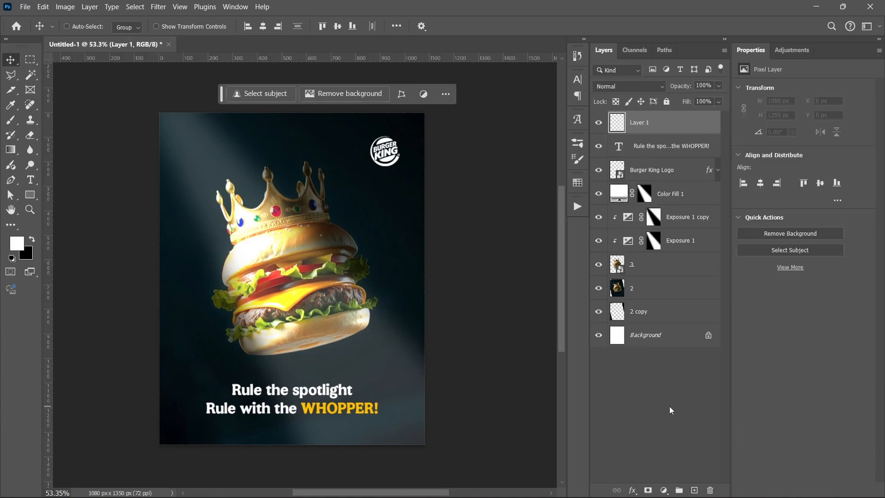
key("ctrl+BackSpace")
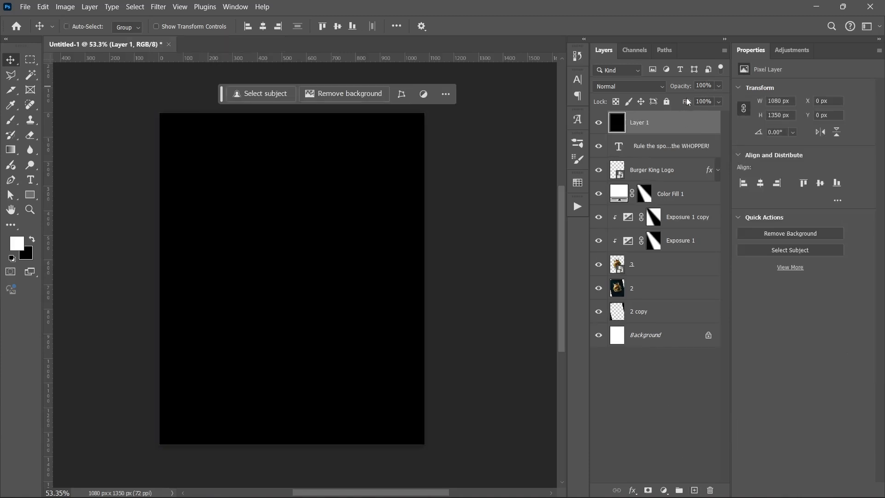
- Lower the black layer's fill to 0% and give it a 13 px stroke positioned inside the poster's edges
left_click_drag(688, 103, 674, 104)
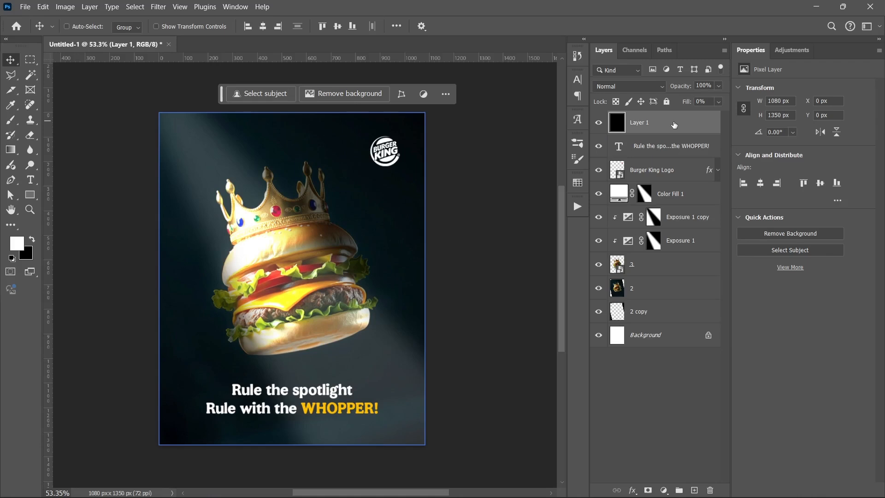
left_click(633, 490)
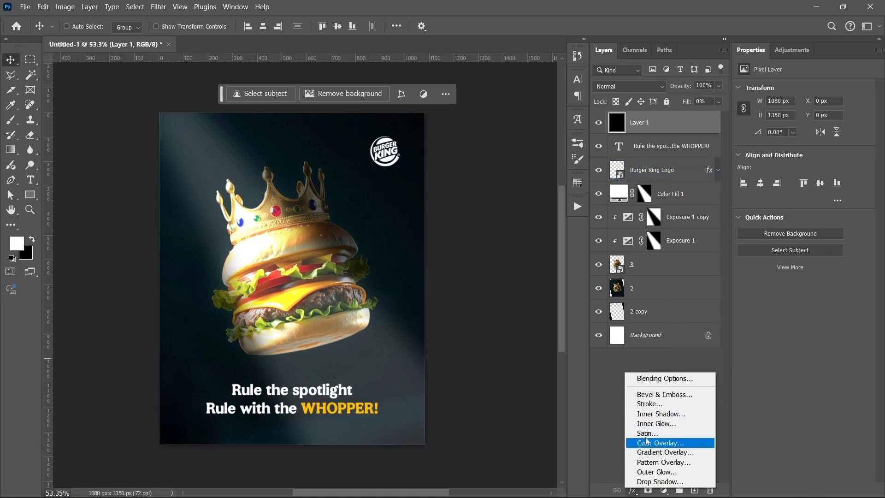
left_click(650, 404)
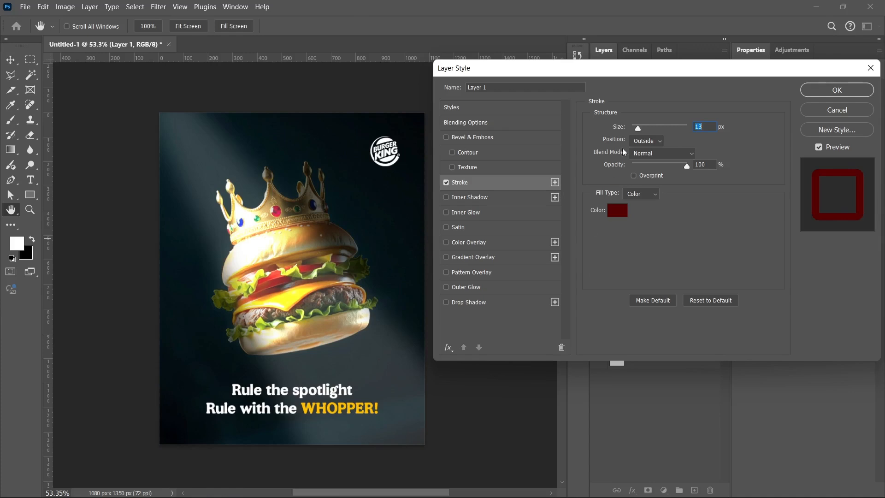
left_click(644, 141)
left_click(643, 163)
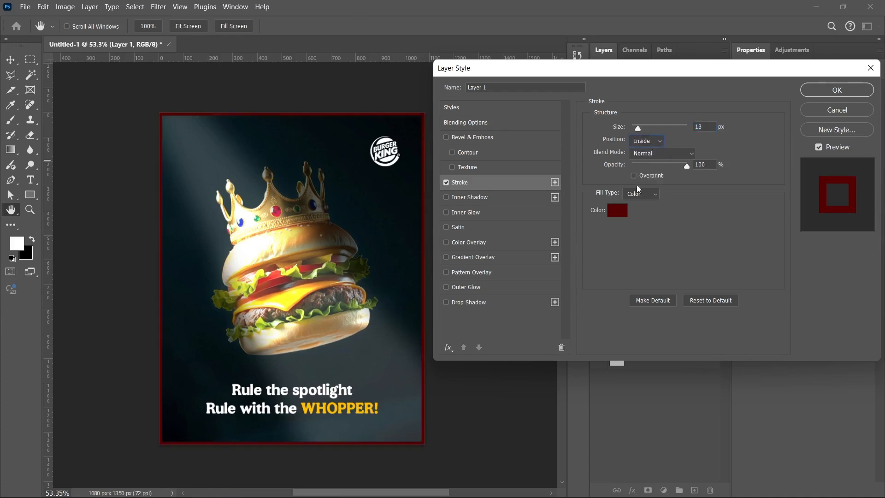
- Make the border stroke white (ffffff) and apply the layer style
left_click(617, 211)
type("ffffff")
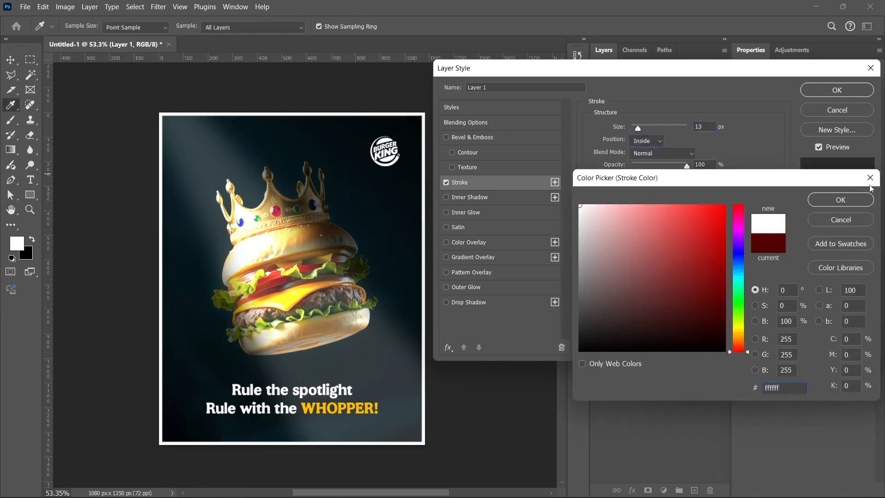
left_click(841, 200)
left_click(837, 90)
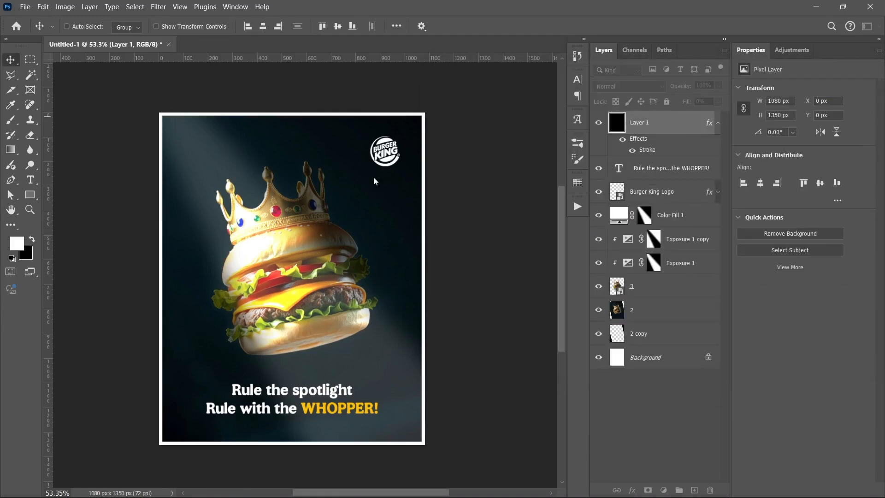
- Compare the poster with and without the white border, keep the border shown, and collapse its effects list
left_click(599, 122)
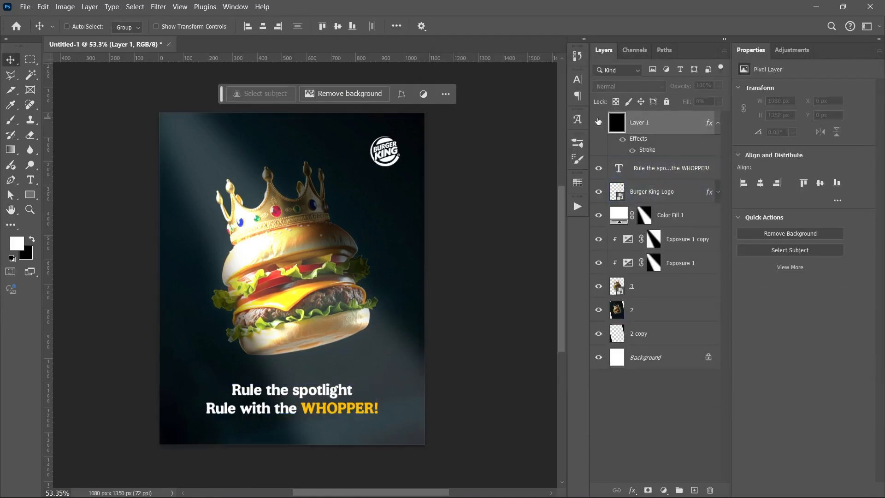
left_click(598, 123)
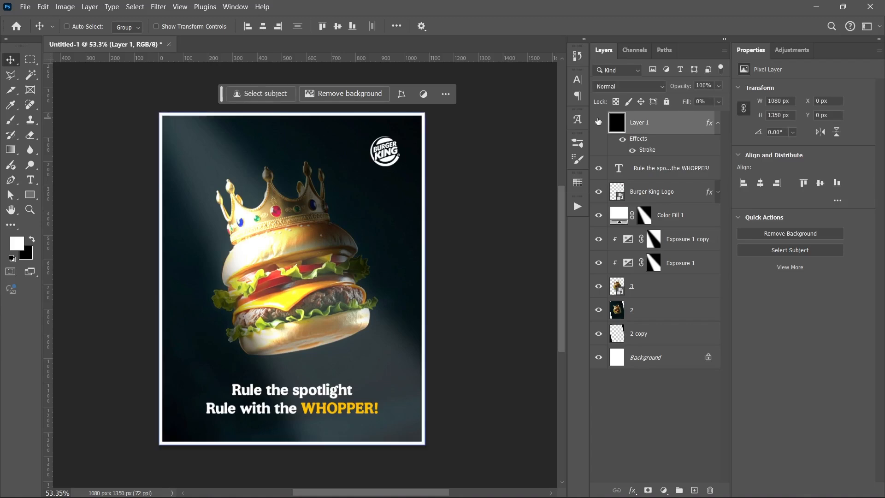
left_click(718, 124)
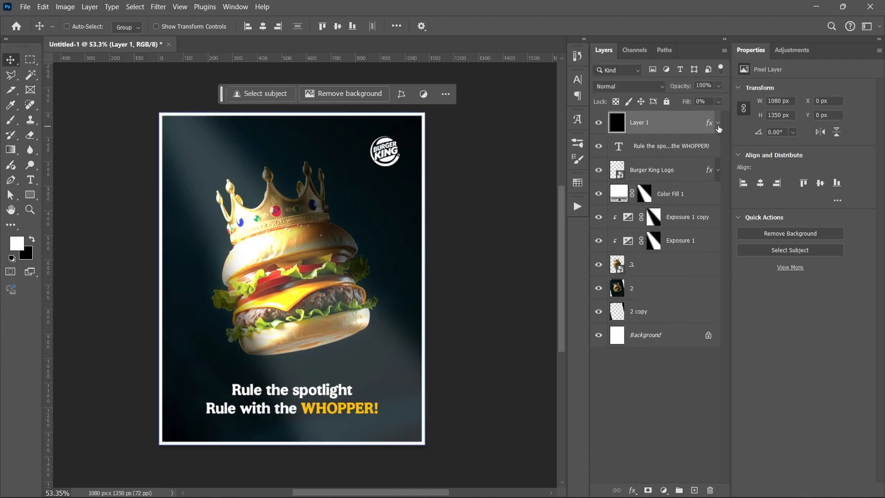
- Stamp all visible layers into a new layer on top and convert it to a smart object
key("ctrl+alt+shift+e")
right_click(670, 132)
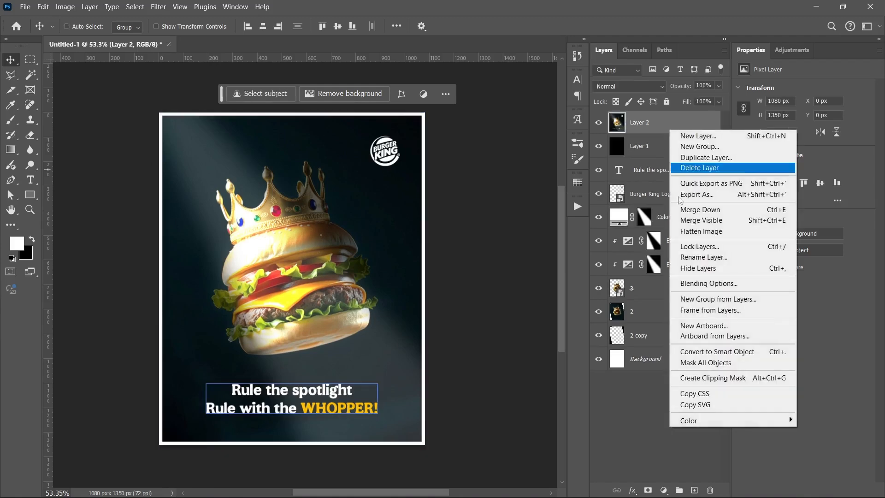
left_click(671, 352)
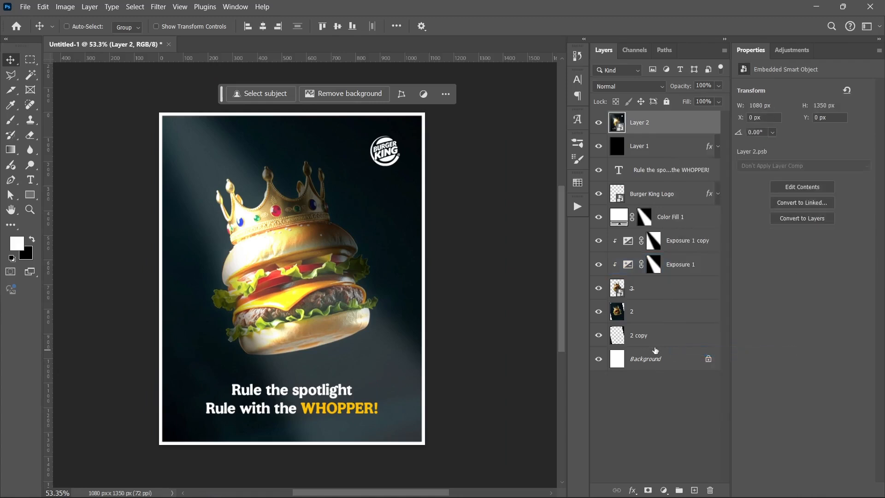
- Start a Camera Raw filter on the merged smart object and fine-tune its Light settings
left_click(159, 8)
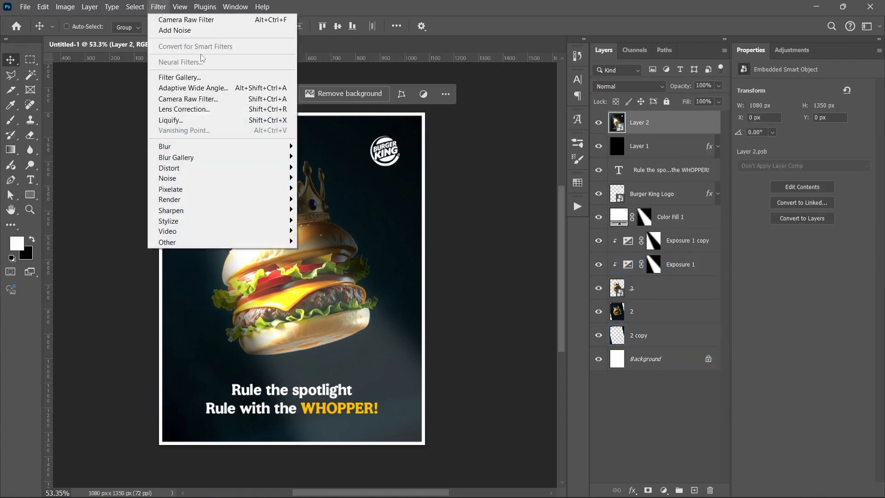
left_click(194, 30)
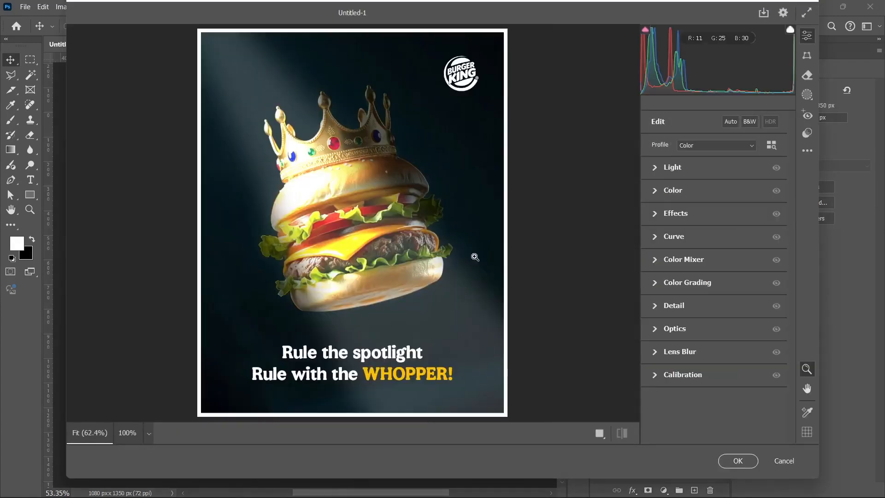
left_click(655, 171)
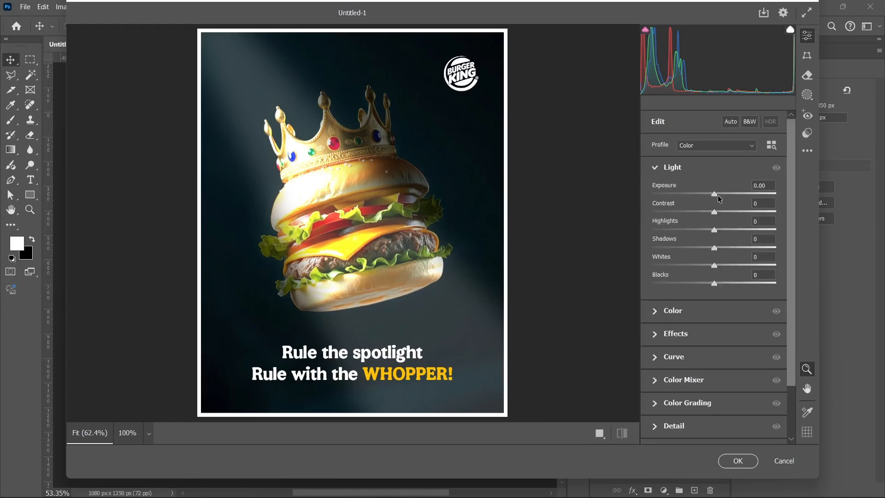
left_click_drag(718, 195, 726, 240)
left_click(666, 168)
- Set the Camera Raw effects to Texture +18, Vignette -10 and Grain 8
left_click(676, 214)
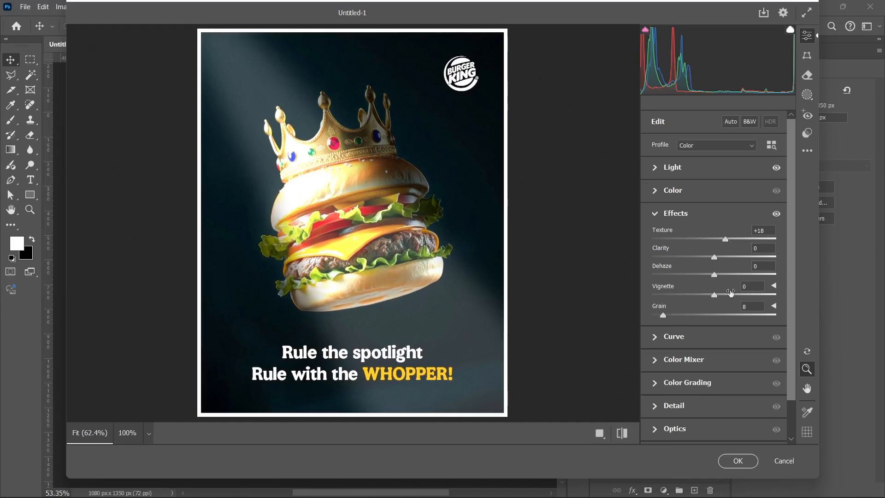
left_click_drag(713, 300, 707, 299)
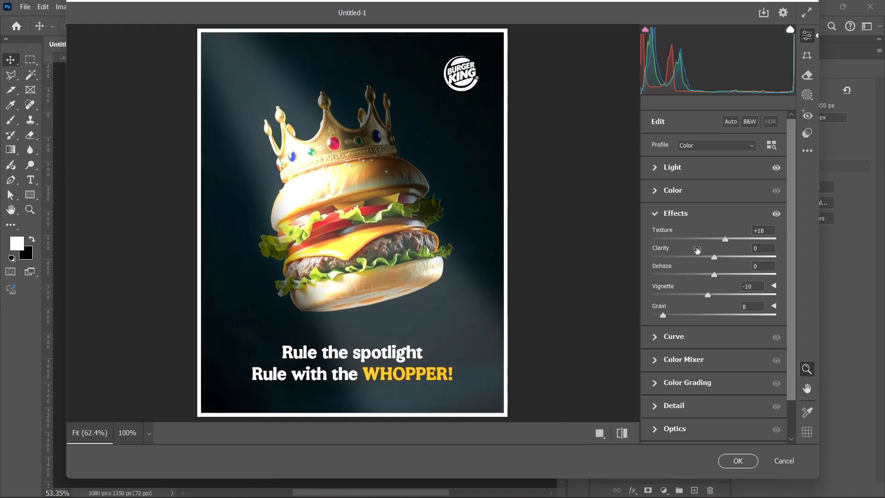
left_click(668, 212)
- Set the Camera Raw Sharpening to 8 and apply the filter to the merged poster
left_click(665, 305)
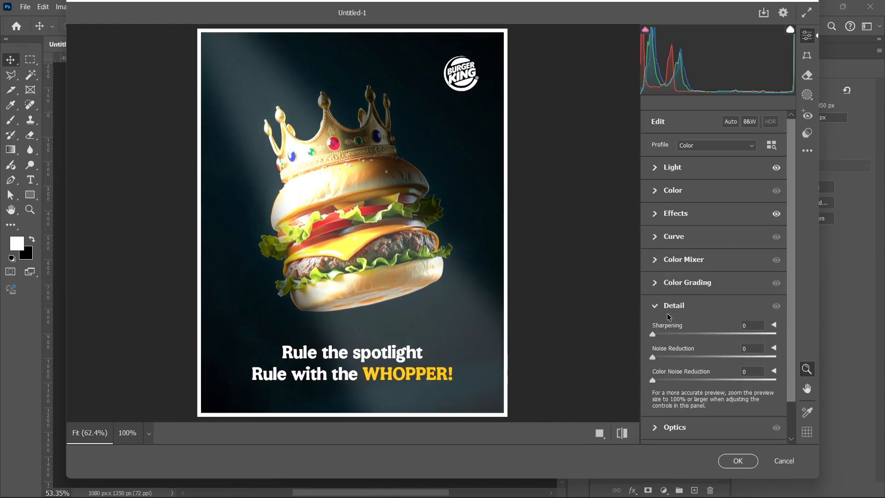
left_click(661, 335)
left_click(664, 306)
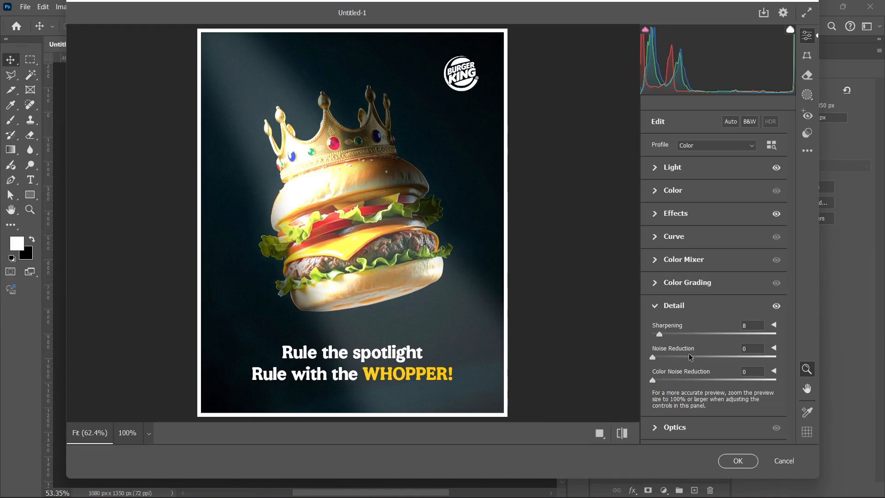
left_click(729, 457)
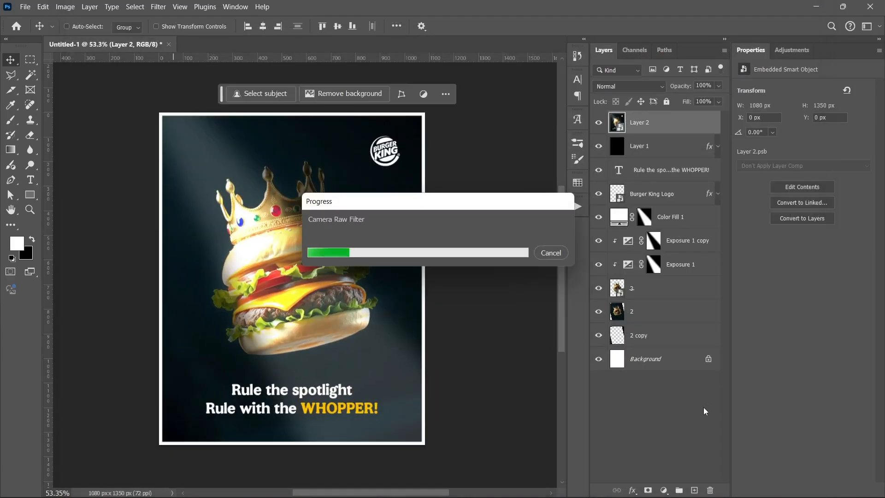